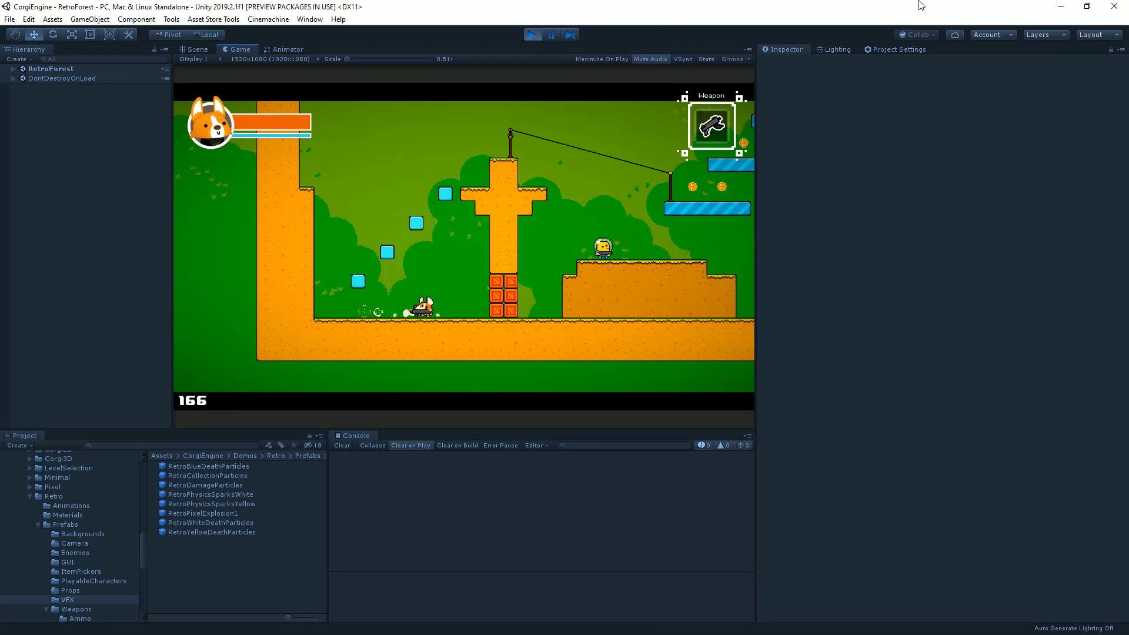
# Step: Fire the machine gun at the stacked red crates under the cross-shaped pillar until they are destroyed
pyautogui.press('e')
pyautogui.press('space')
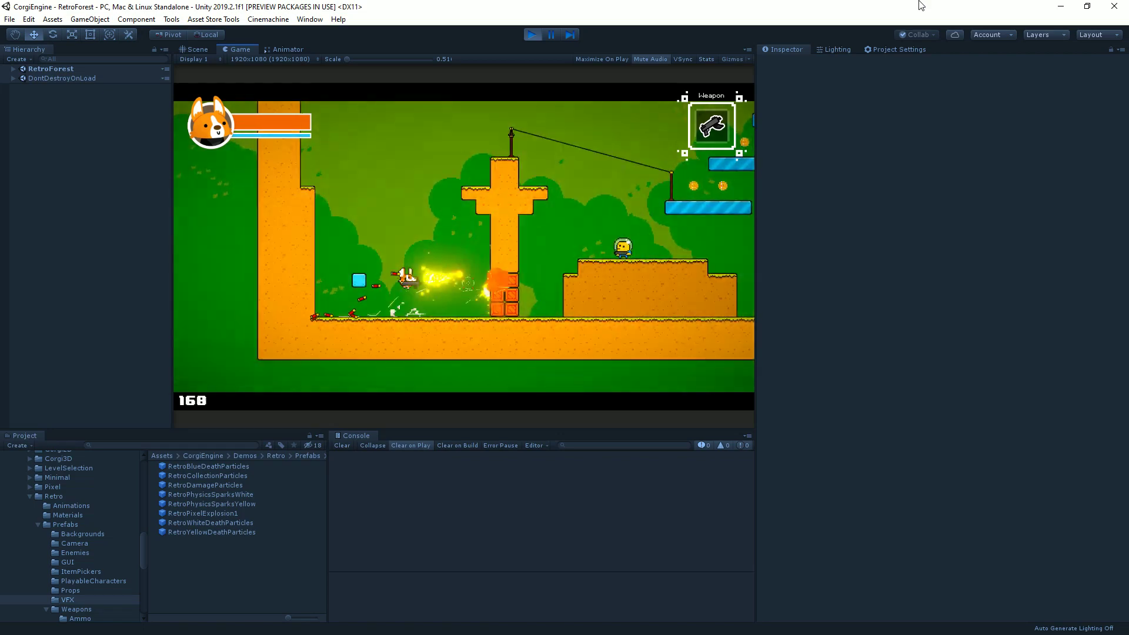
pyautogui.press('e')
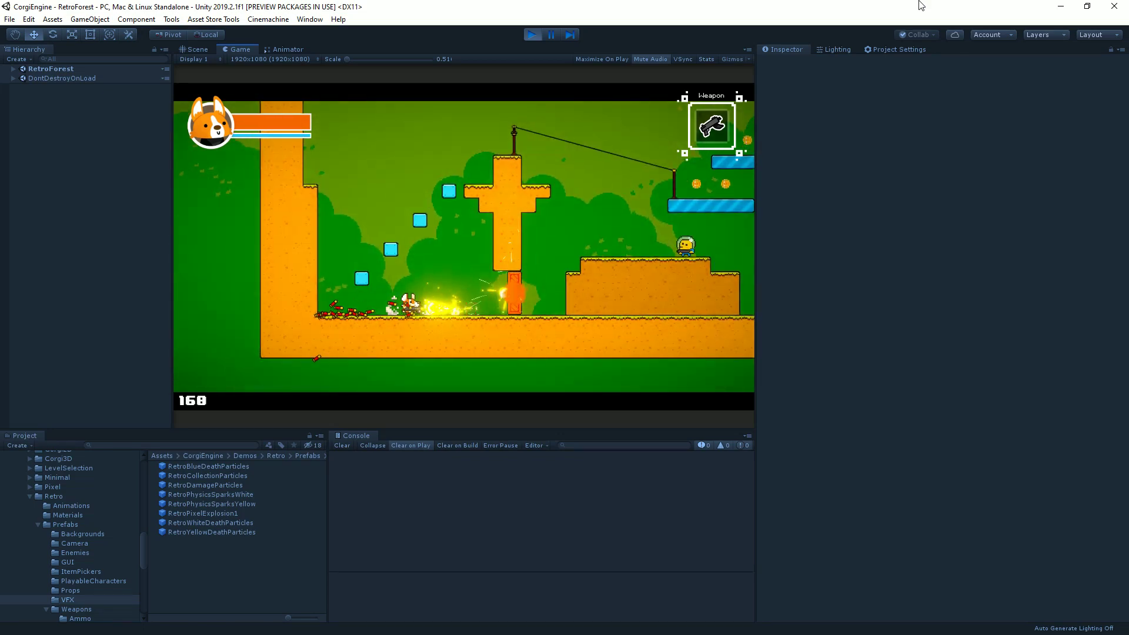
pyautogui.press('e')
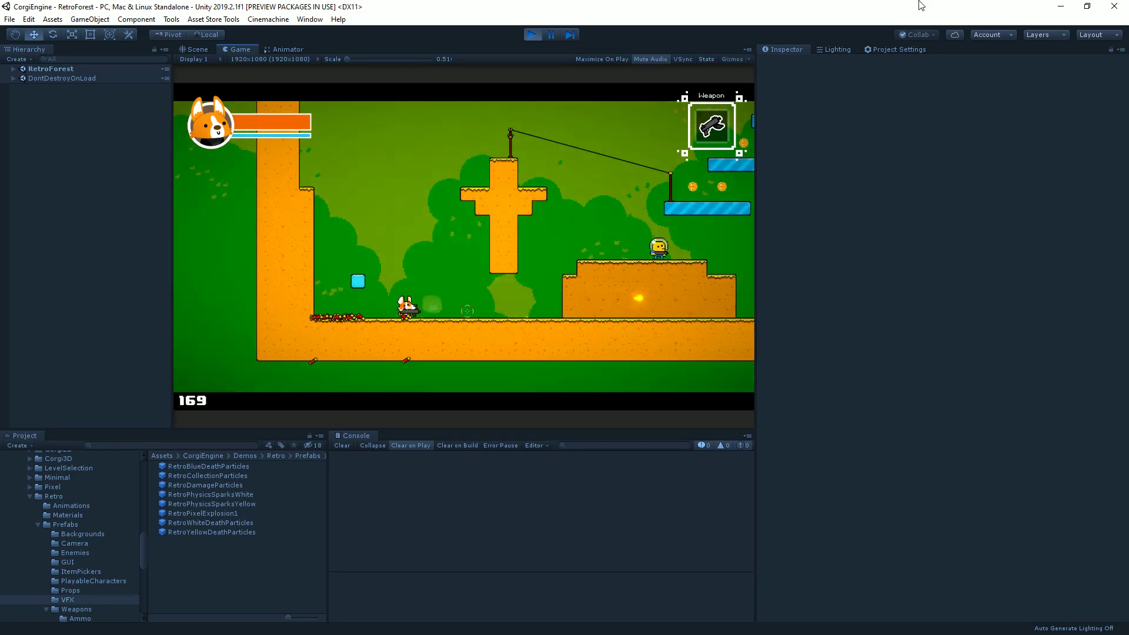
# Step: Run the corgi under the pillar past the central mound, and shoot the yellow spaceman on it
pyautogui.press('Right')
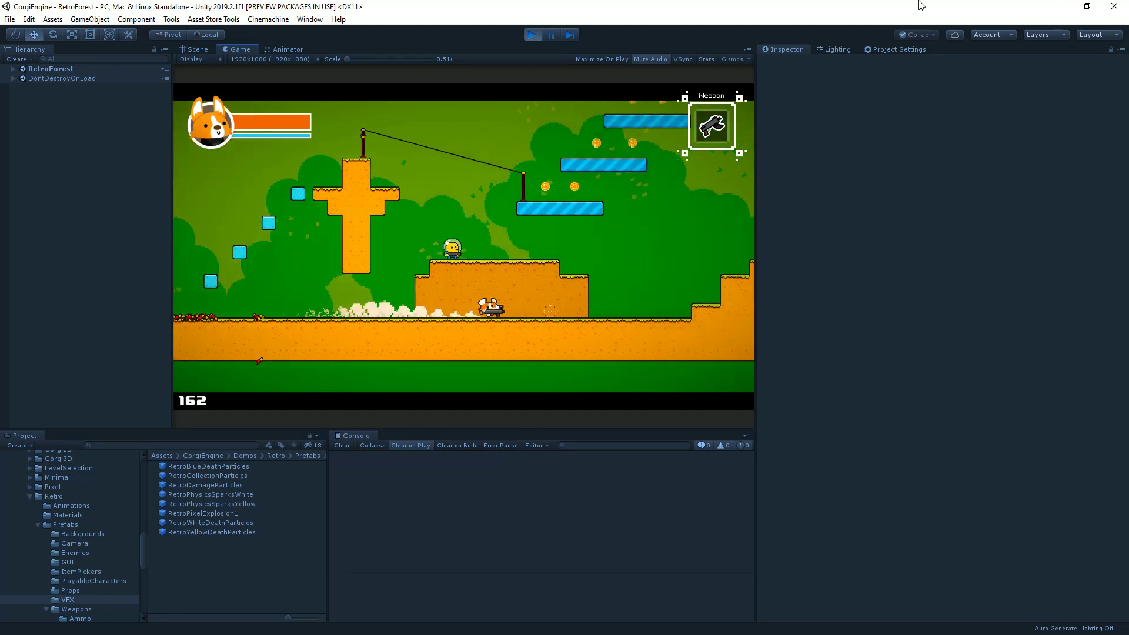
pyautogui.press('Right')
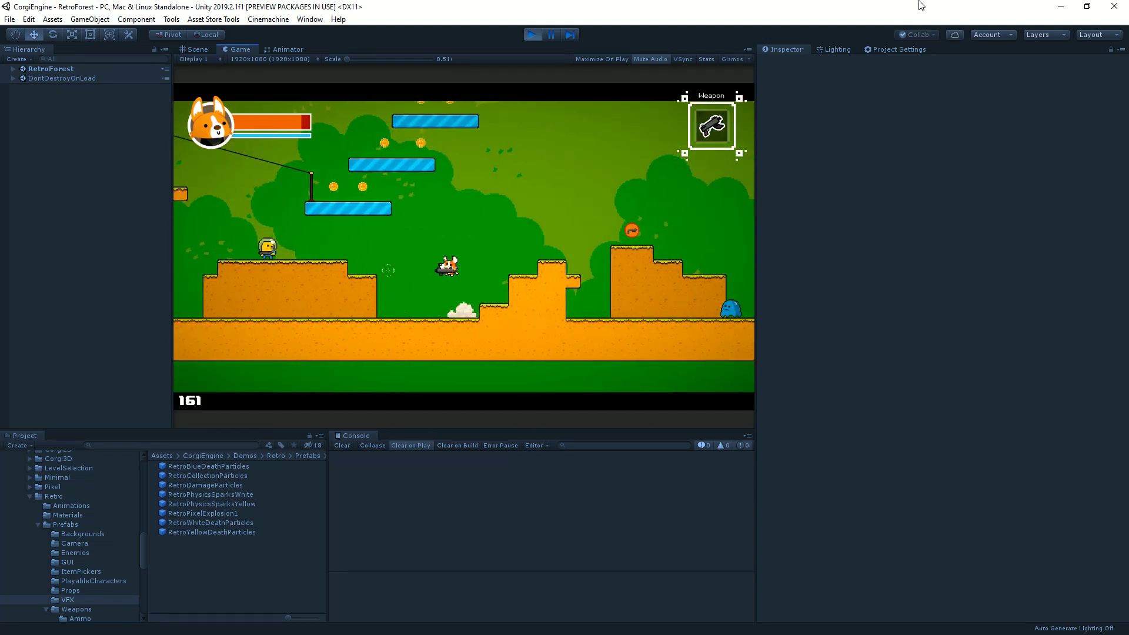
pyautogui.press('e')
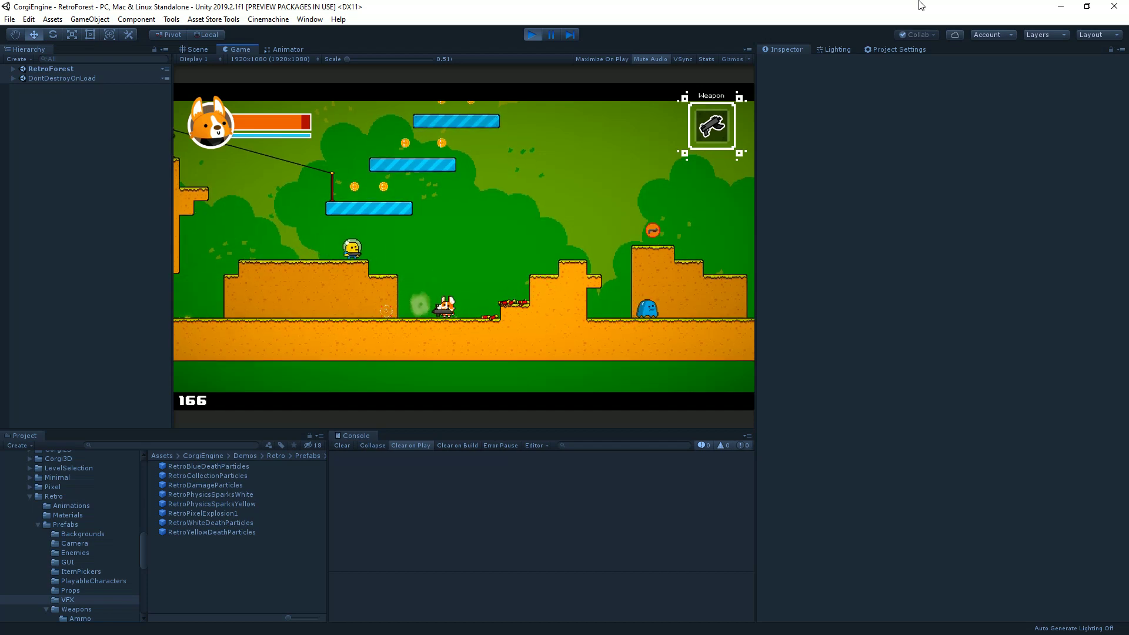
pyautogui.press('e')
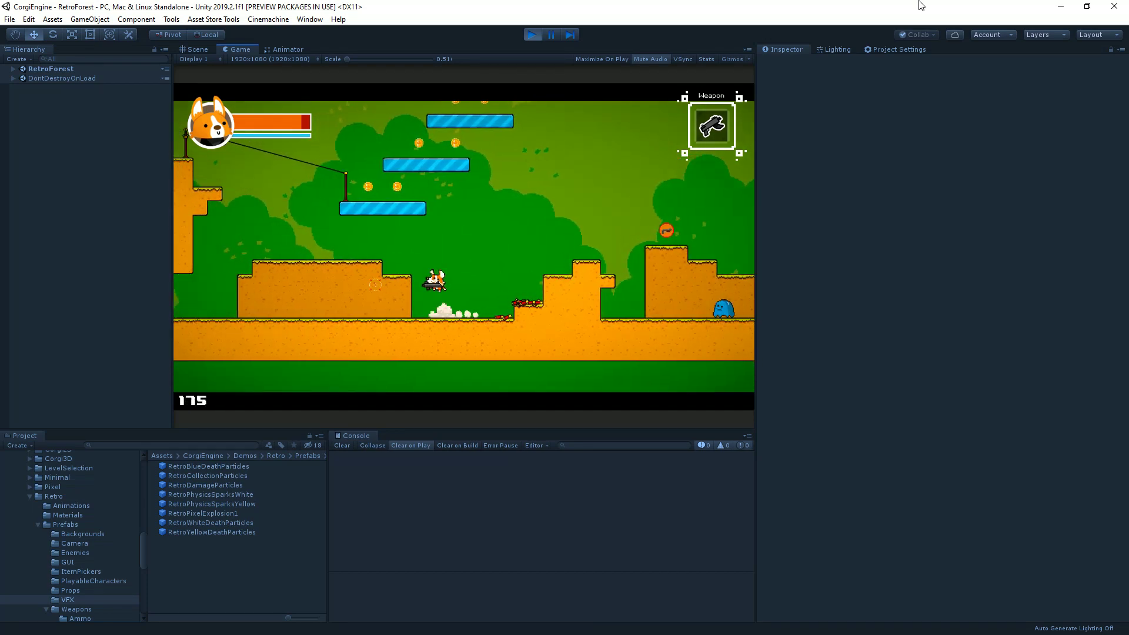
# Step: Run the corgi back and forth around the central mound, and jump up the stepped hill east of it
pyautogui.press('Left')
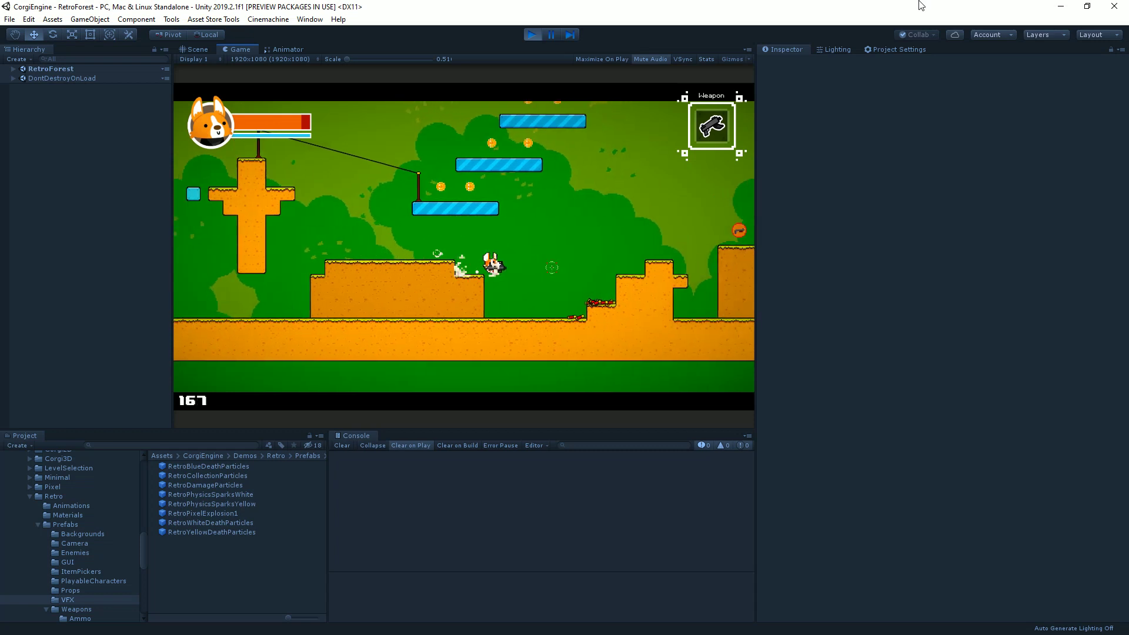
pyautogui.press('Right')
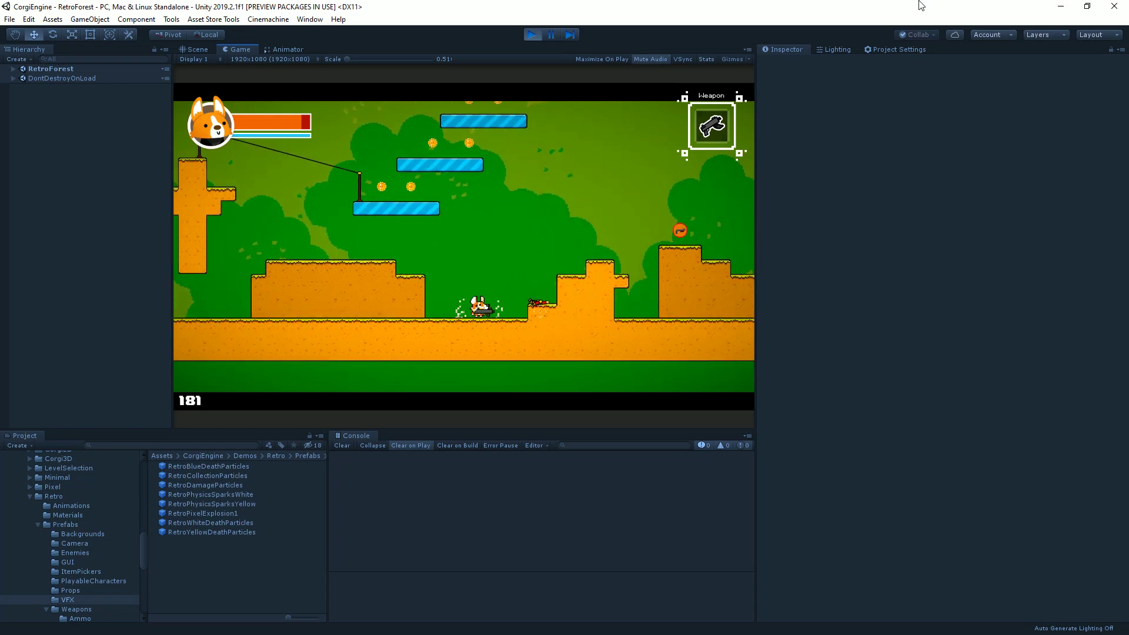
pyautogui.press('Right')
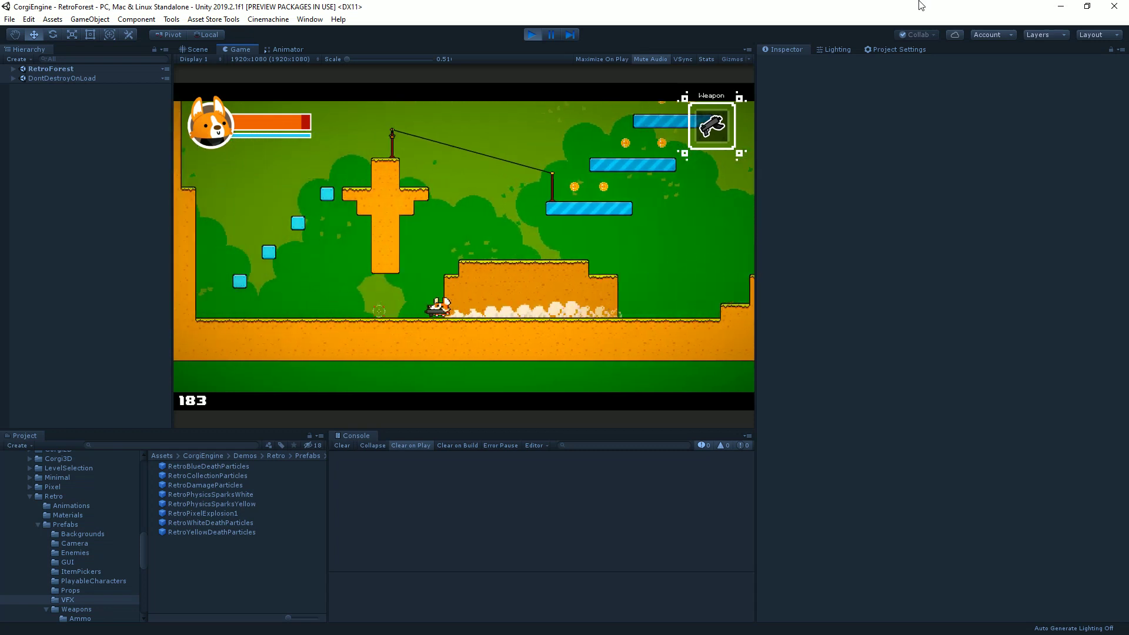
pyautogui.press('Right')
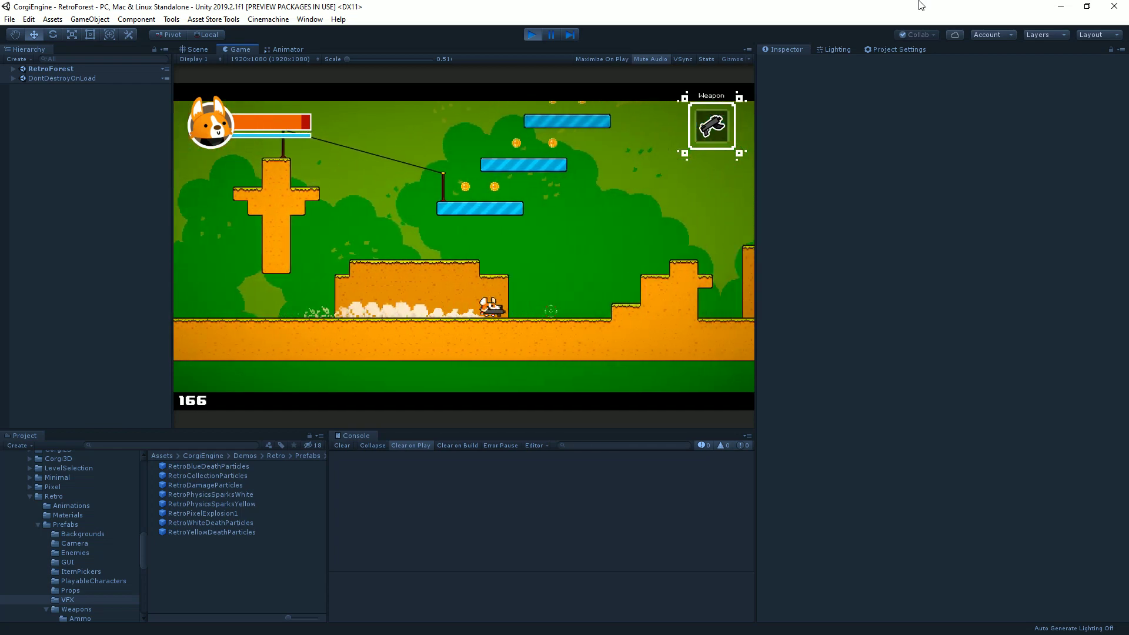
pyautogui.press('space')
pyautogui.press('space')
pyautogui.press('Right')
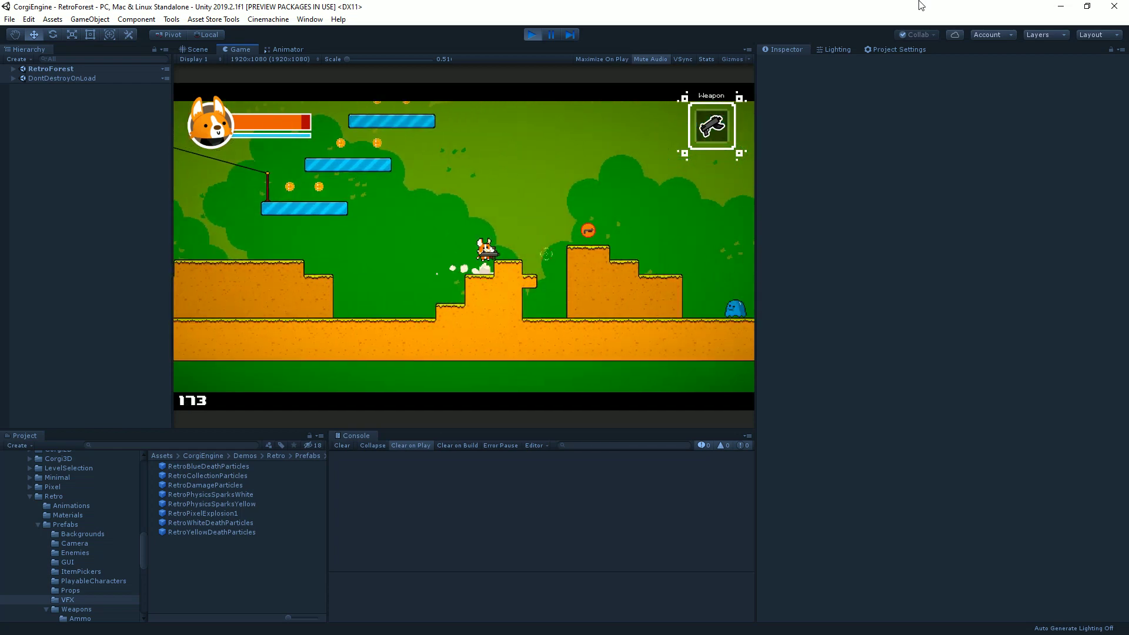
# Step: Jump over the stepped hill and shoot the blue enemy on the ground beyond it until it dies
pyautogui.press('space')
pyautogui.press('space')
pyautogui.press('e')
pyautogui.press('e')
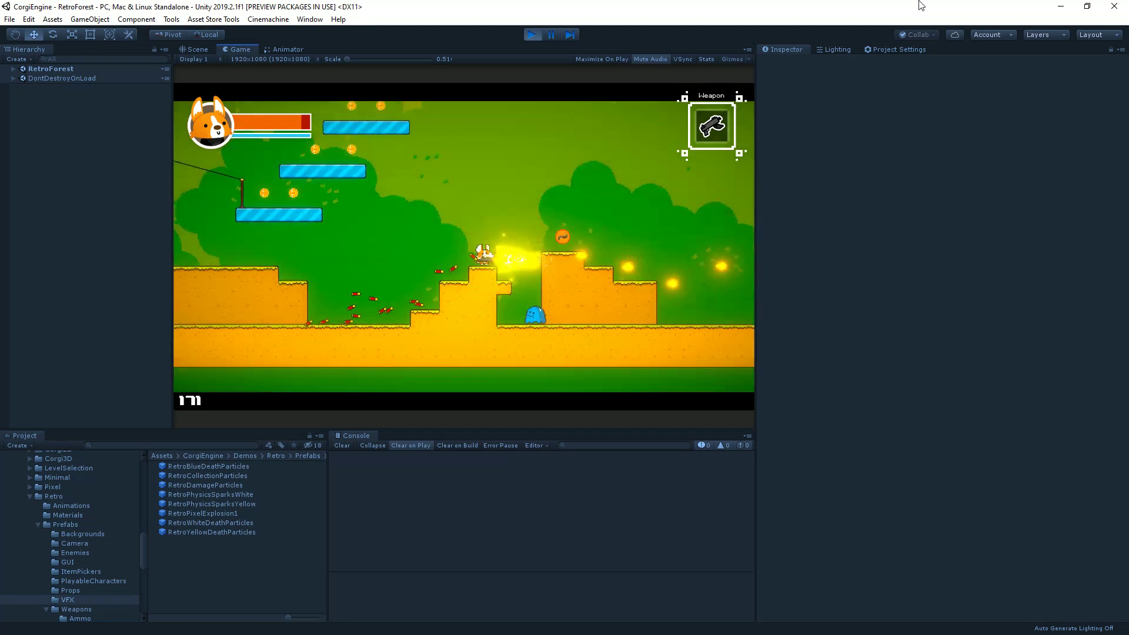
pyautogui.press('Right')
pyautogui.press('e')
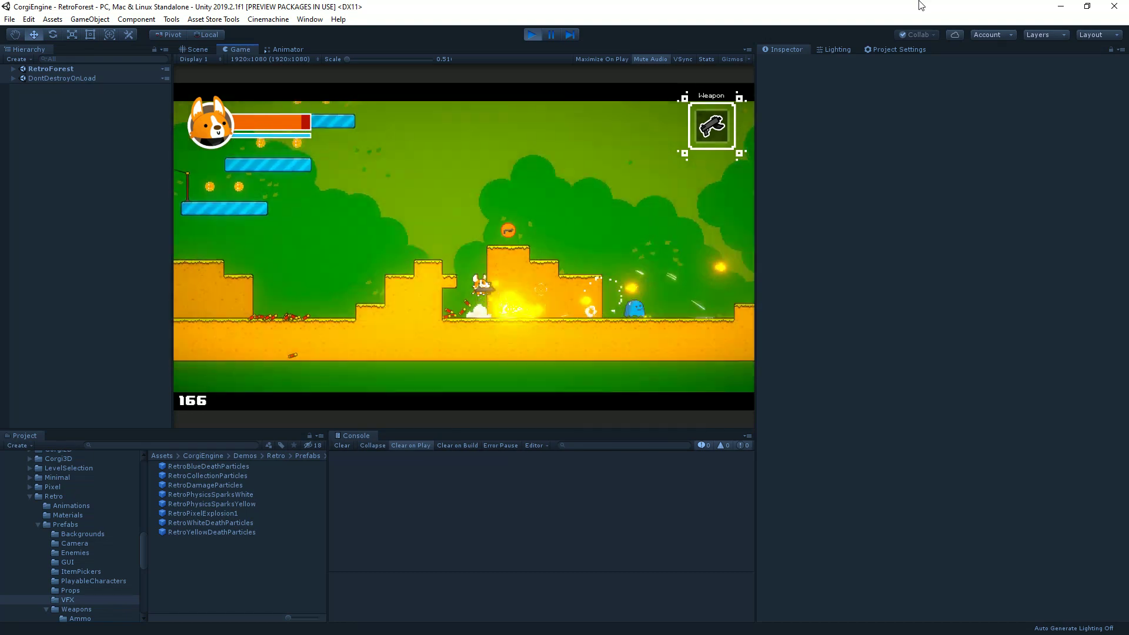
pyautogui.press('e')
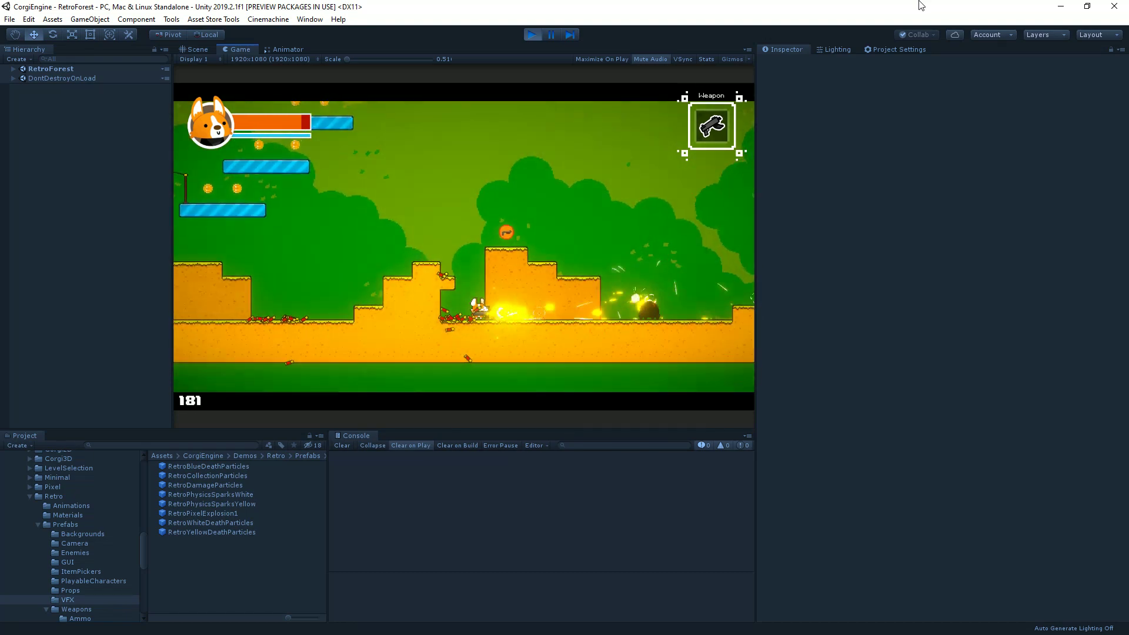
pyautogui.press('Right')
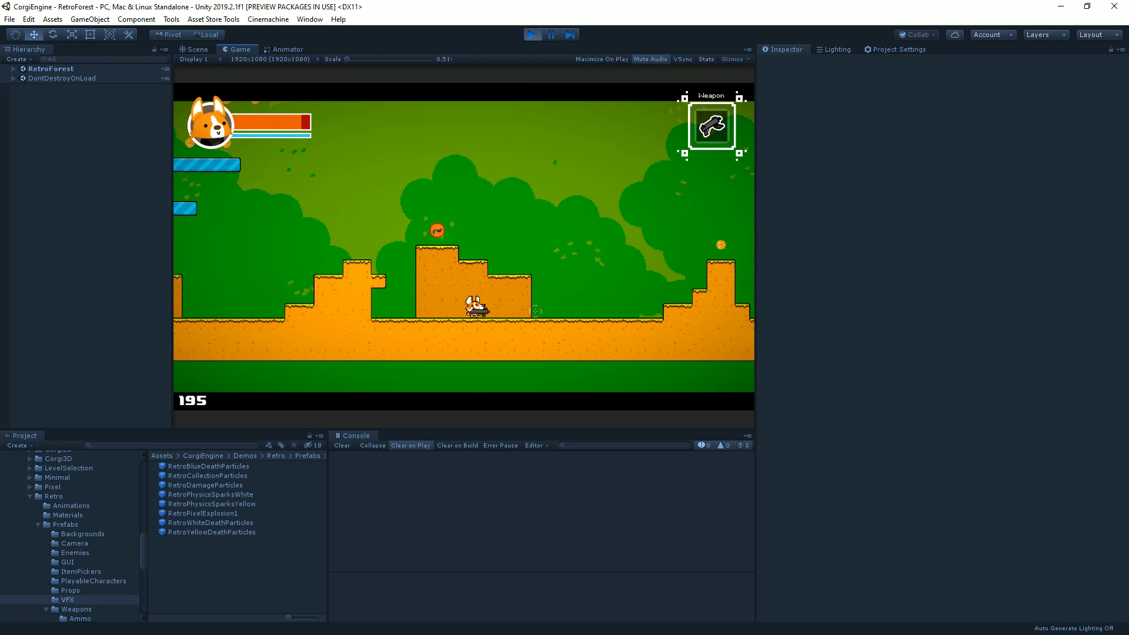
# Step: Fire machine gun bursts across the empty ground to observe the muzzle flash, bullets and ejected shells
pyautogui.press('e')
pyautogui.press('e')
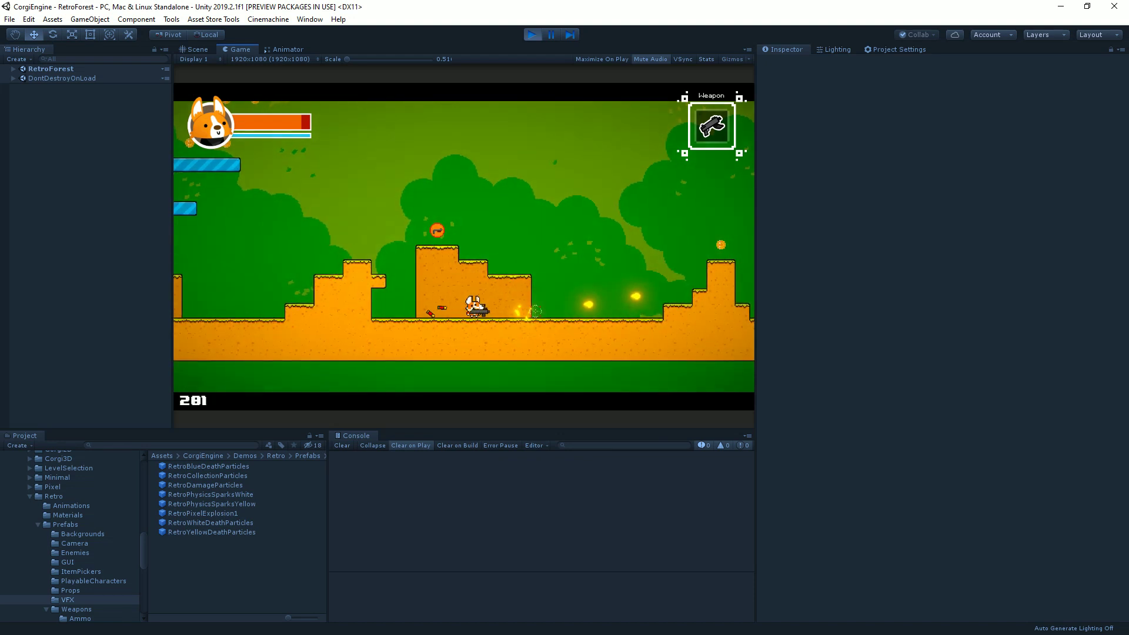
pyautogui.press('e')
pyautogui.press('e')
# Step: Jump the corgi back over the stepped hill onto the central mound, and test-fire the machine gun toward the pillar
pyautogui.press('Left')
pyautogui.press('space')
pyautogui.press('Left')
pyautogui.press('space')
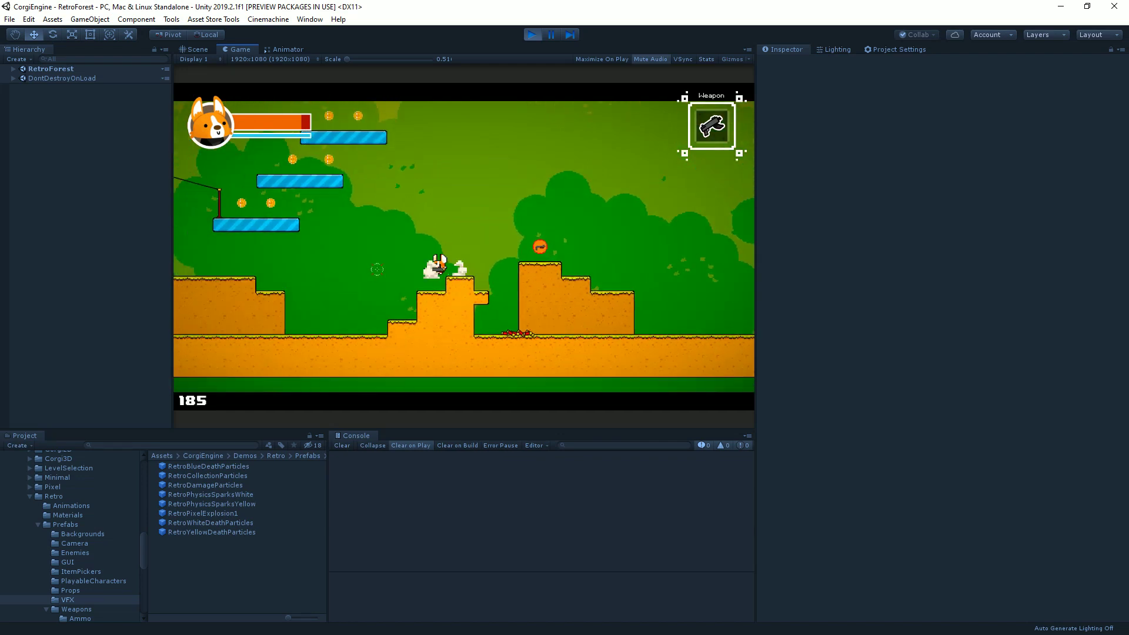
pyautogui.press('Left')
pyautogui.press('space')
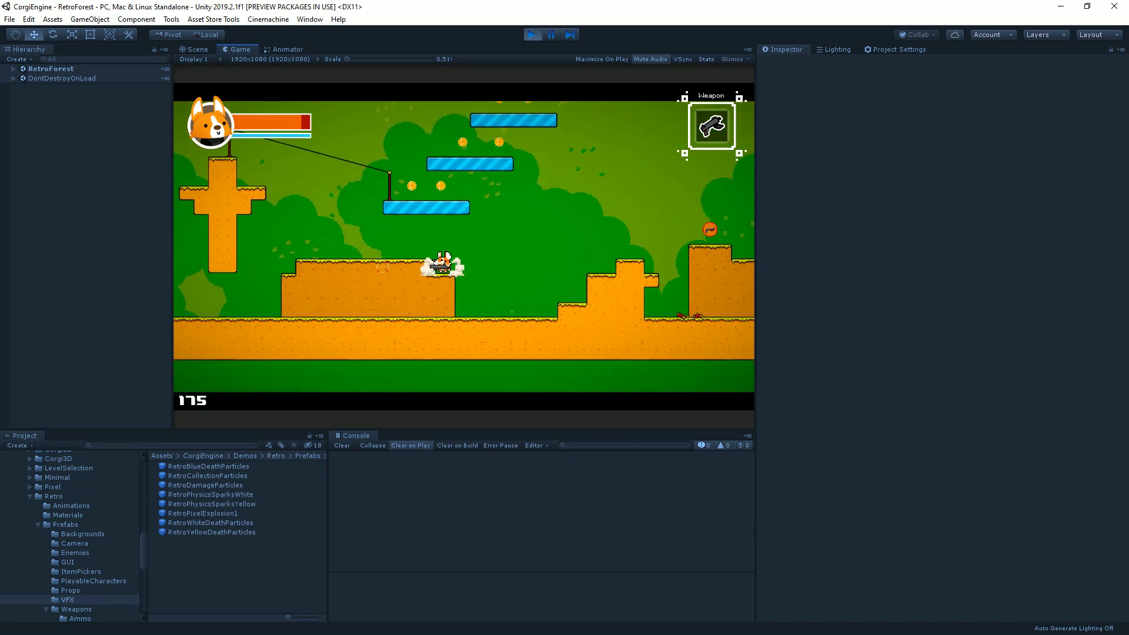
pyautogui.press('e')
pyautogui.press('e')
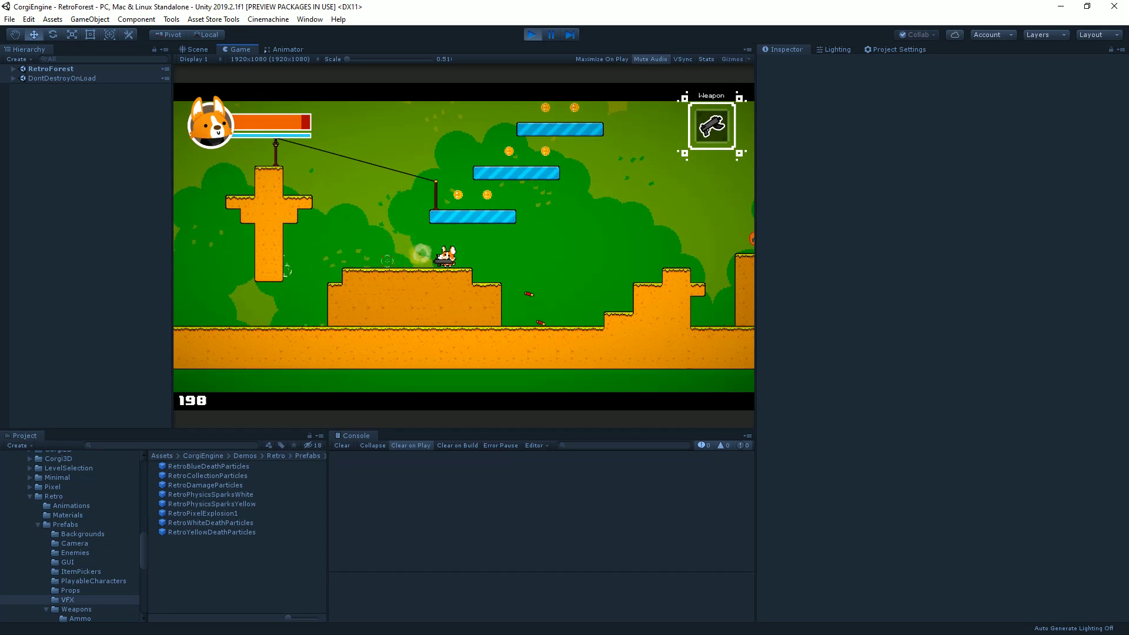
pyautogui.press('Right')
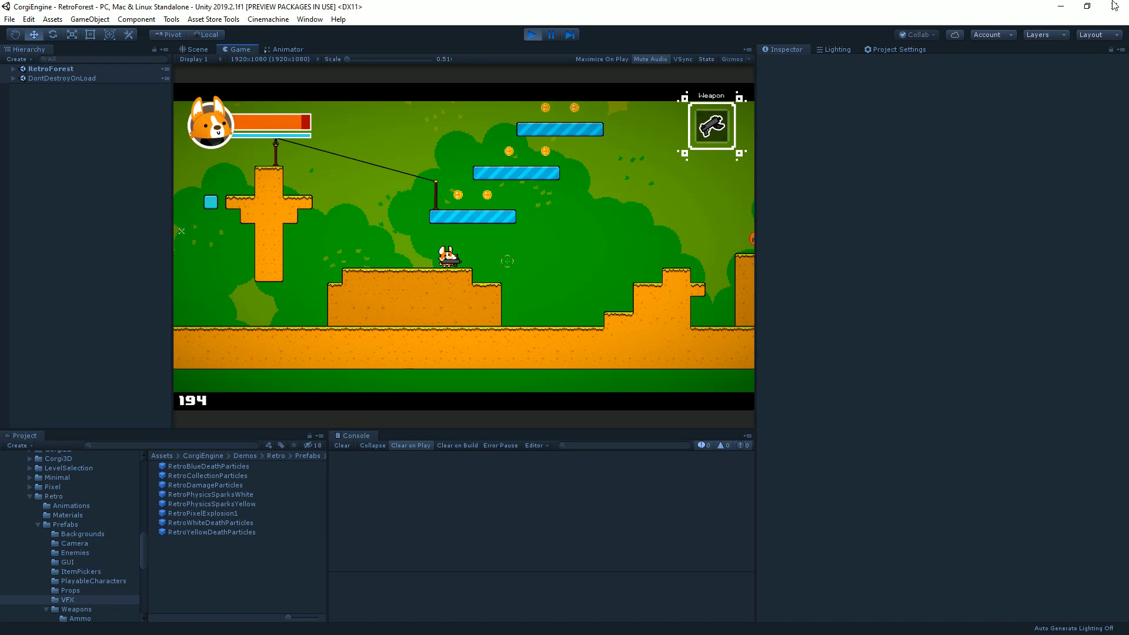
# Step: Select RetroCorgi in the RetroForest scene and examine its Character Dash settings, including the start and stop feedbacks
pyautogui.click(13, 69)
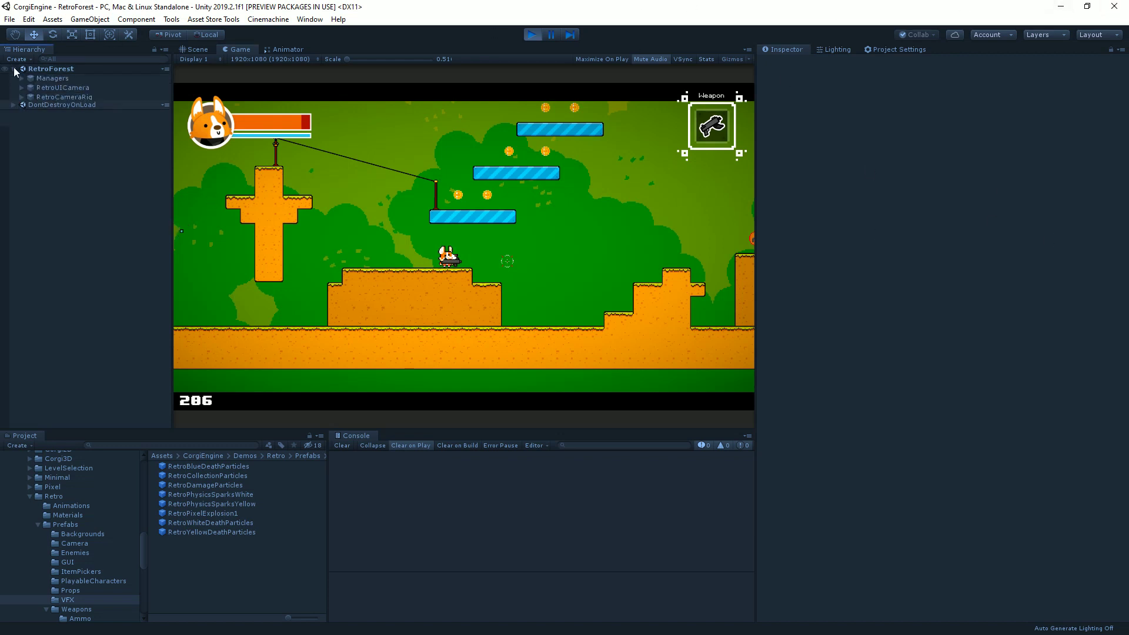
pyautogui.click(65, 118)
pyautogui.click(22, 114)
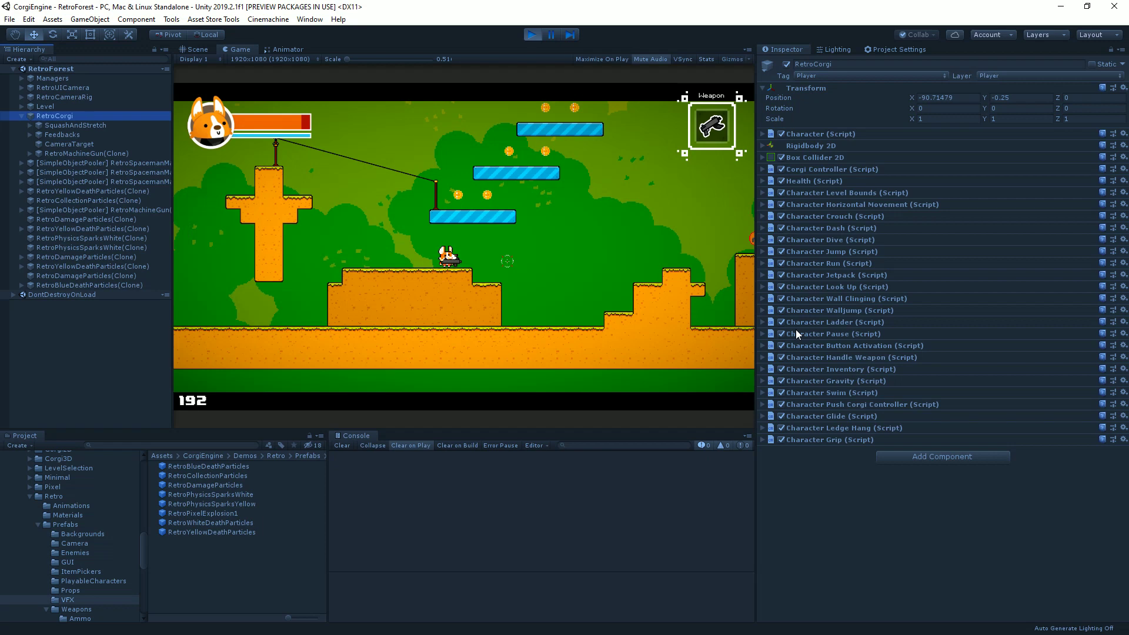
pyautogui.click(845, 229)
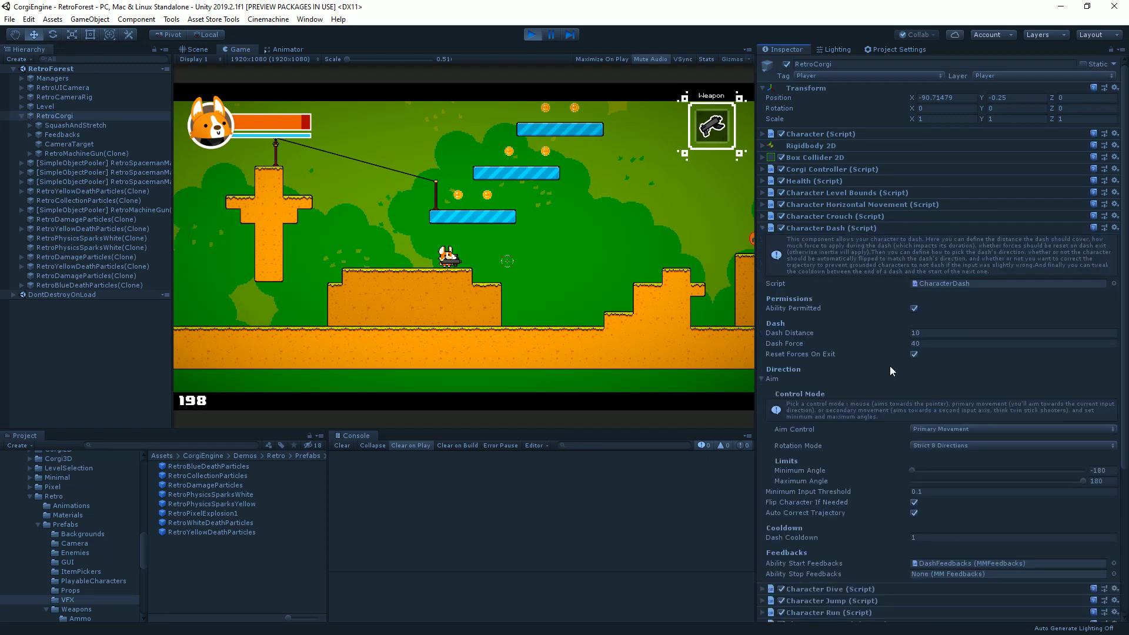
pyautogui.scroll(-3, 882, 447)
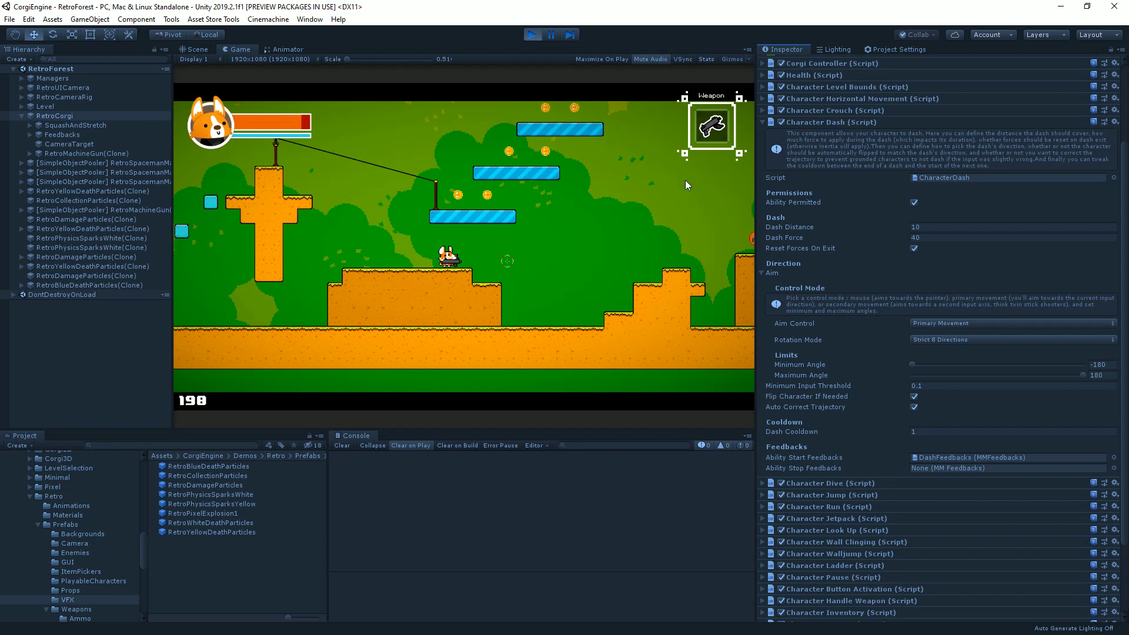
# Step: Make the corgi jump and dash in the running game to try the dash ability
pyautogui.press('space')
pyautogui.press('f')
pyautogui.press('space')
pyautogui.press('Left')
pyautogui.press('f')
# Step: Locate the dash ability's start feedbacks object and open DashFeedbacks under RetroCorgi's Feedbacks
pyautogui.click(980, 457)
pyautogui.click(86, 211)
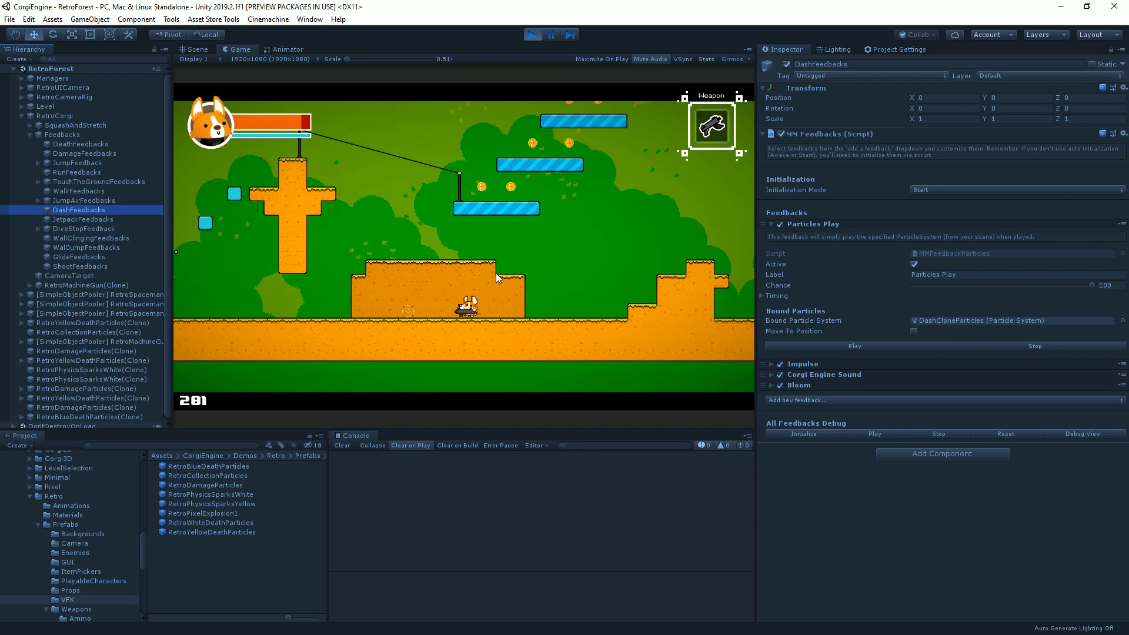
# Step: Jump and dash repeatedly in both directions to observe the DashFeedbacks particle trail and distortion effects
pyautogui.click(490, 78)
pyautogui.press('f')
pyautogui.press('space')
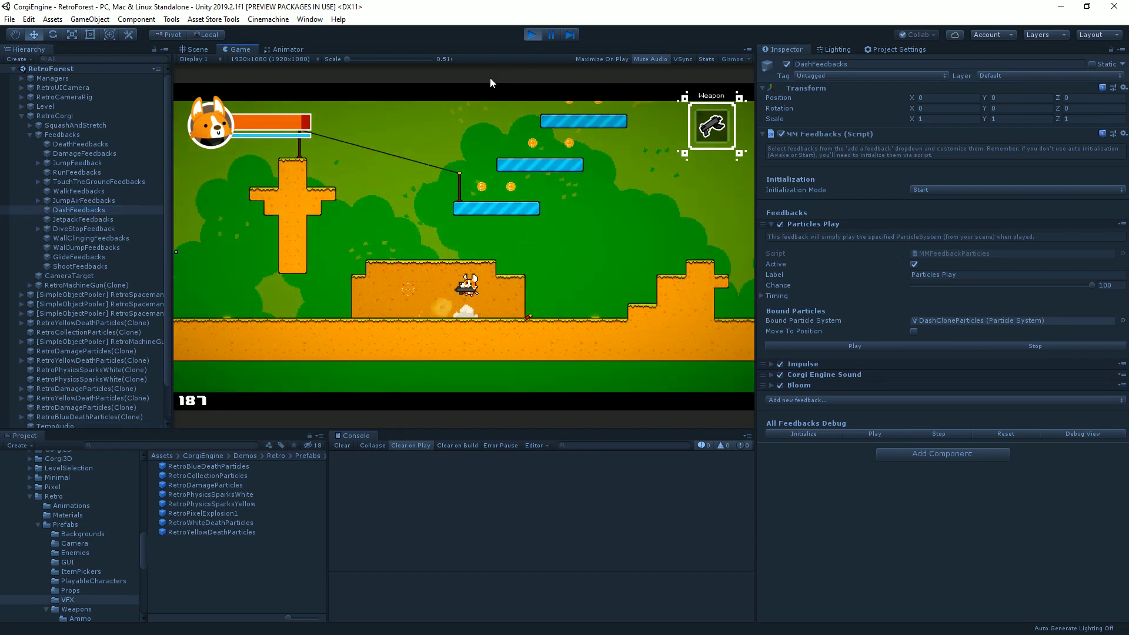
pyautogui.press('f')
pyautogui.press('Right')
pyautogui.press('space')
pyautogui.press('space')
pyautogui.press('f')
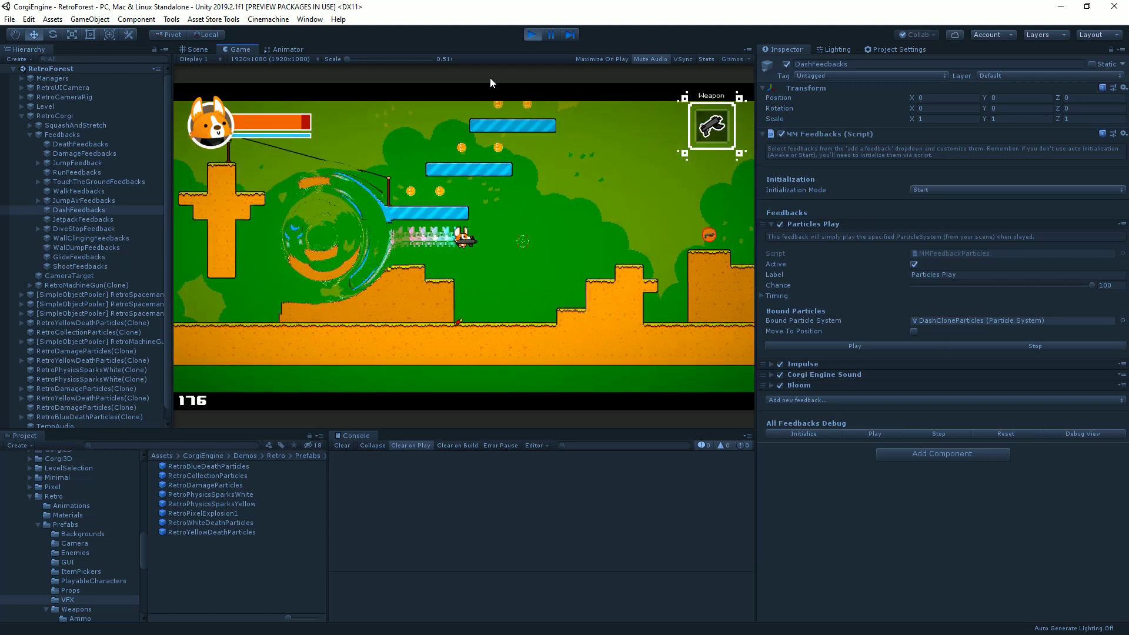
pyautogui.press('space')
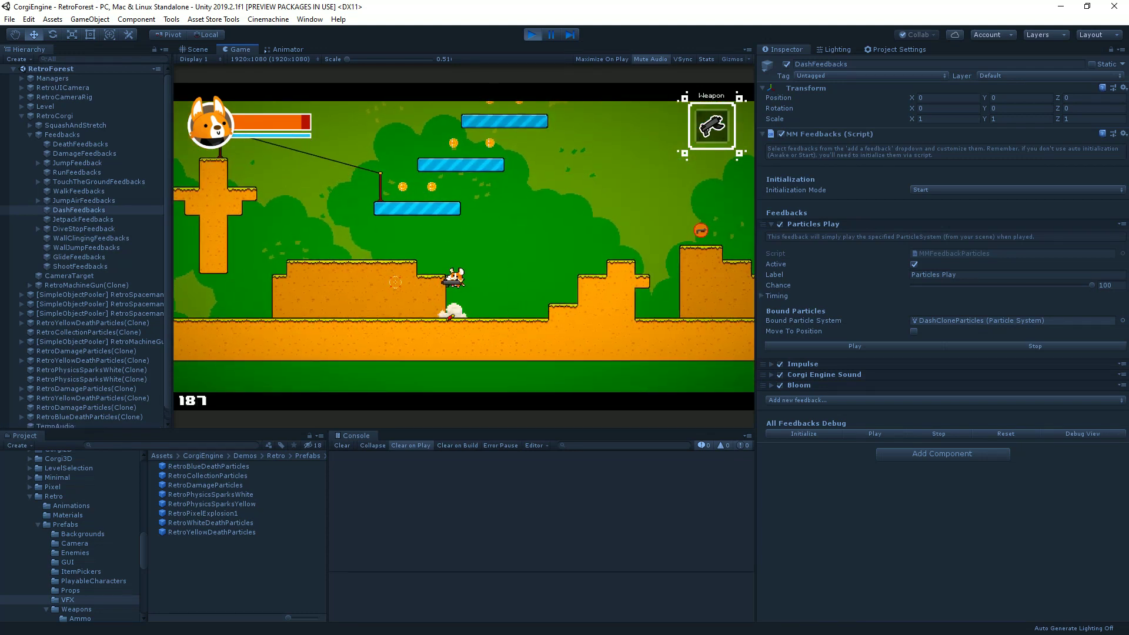
pyautogui.press('Left')
pyautogui.press('f')
pyautogui.press('Right')
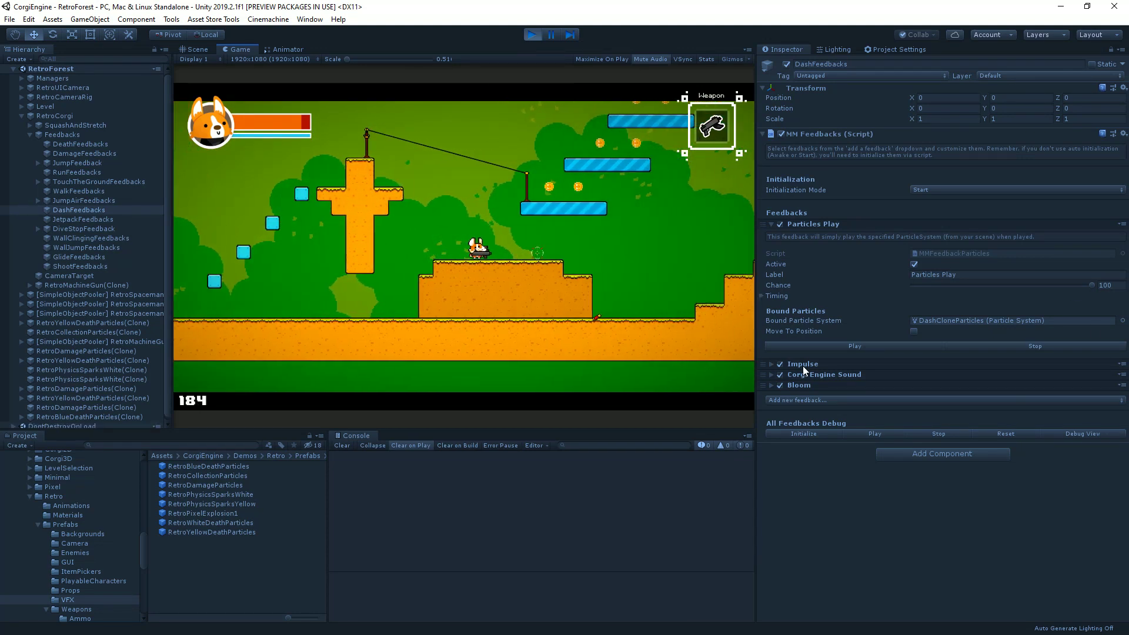
# Step: Expand the Impulse feedback's settings and collapse Particles Play
pyautogui.click(802, 364)
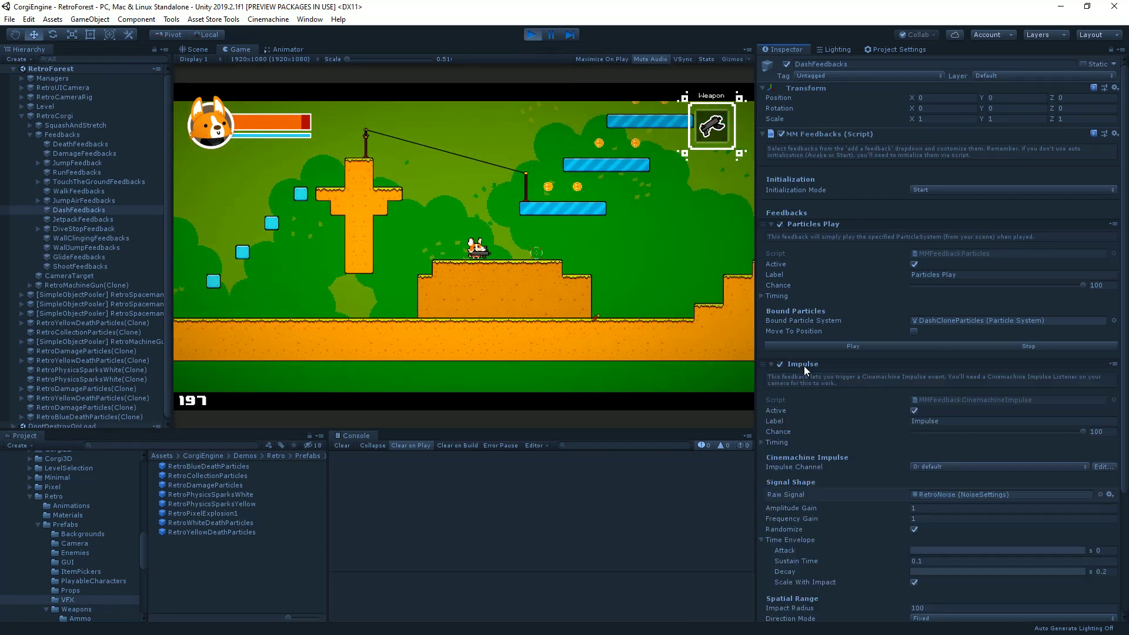
pyautogui.click(828, 224)
# Step: Dash the corgi back and forth again in the running game to check the Impulse camera shake
pyautogui.click(684, 242)
pyautogui.press('space')
pyautogui.press('f')
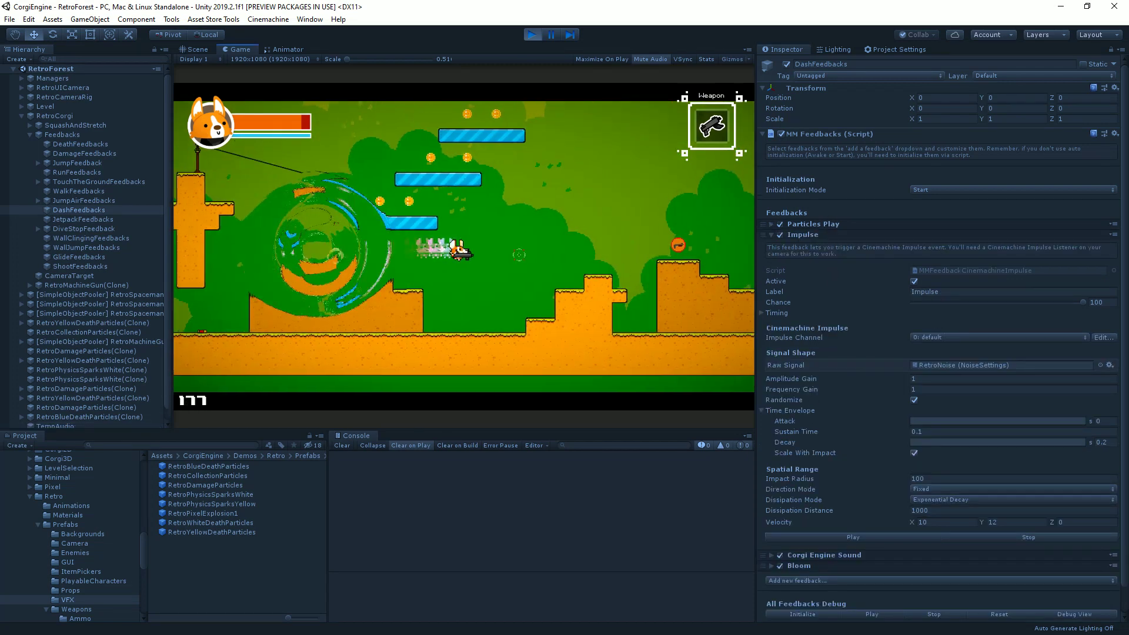
pyautogui.press('Left')
pyautogui.press('space')
pyautogui.press('f')
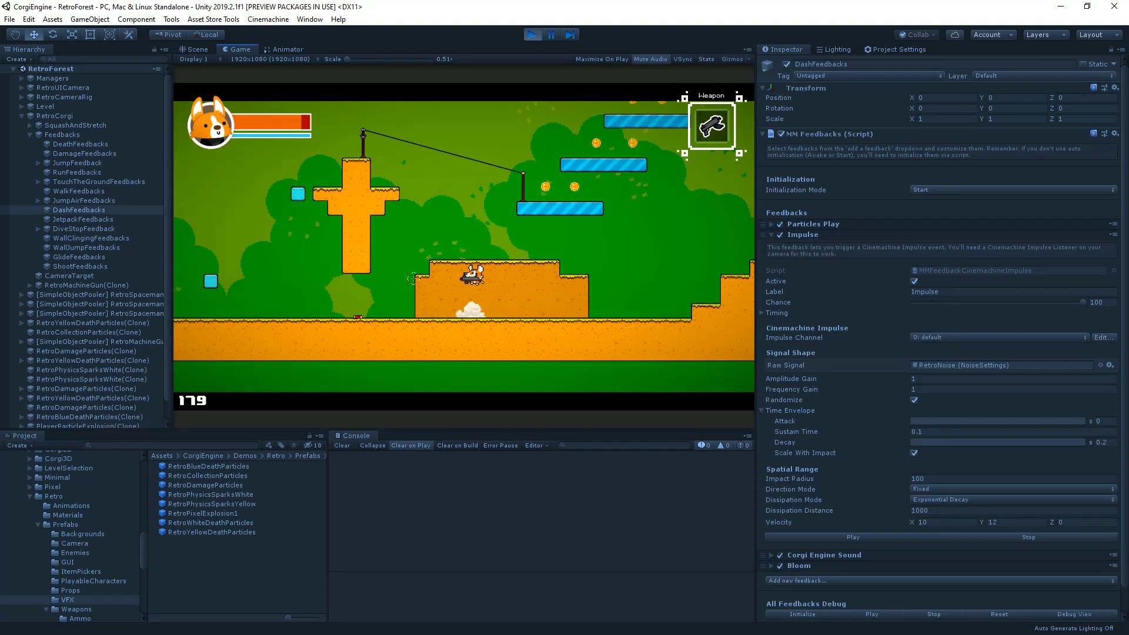
pyautogui.press('f')
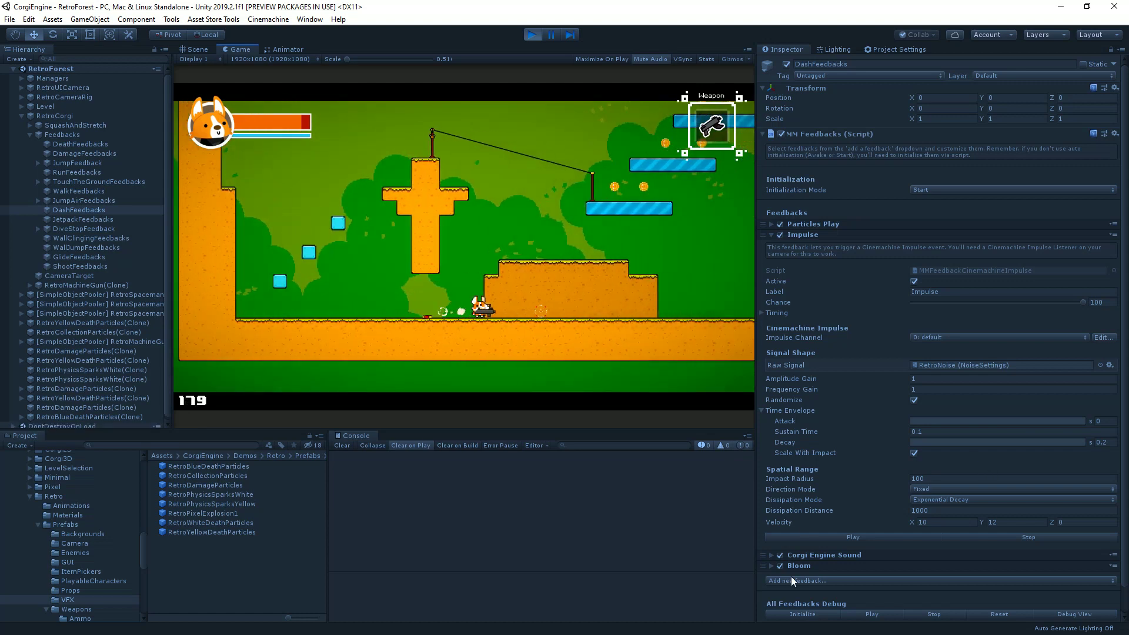
# Step: Expand the Corgi Engine Sound feedback and examine its Sound FX settings
pyautogui.click(850, 554)
pyautogui.scroll(-5, 878, 439)
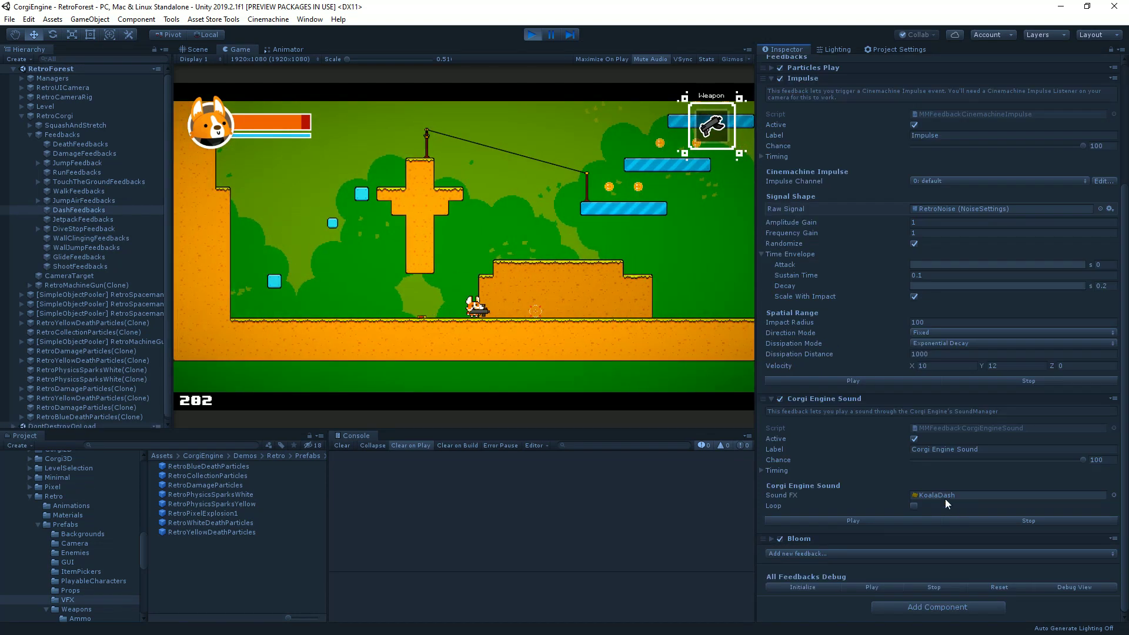
# Step: Expand the Bloom feedback's settings, and jump and dash back and forth in the running game to check the effect
pyautogui.click(818, 540)
pyautogui.scroll(-6, 852, 495)
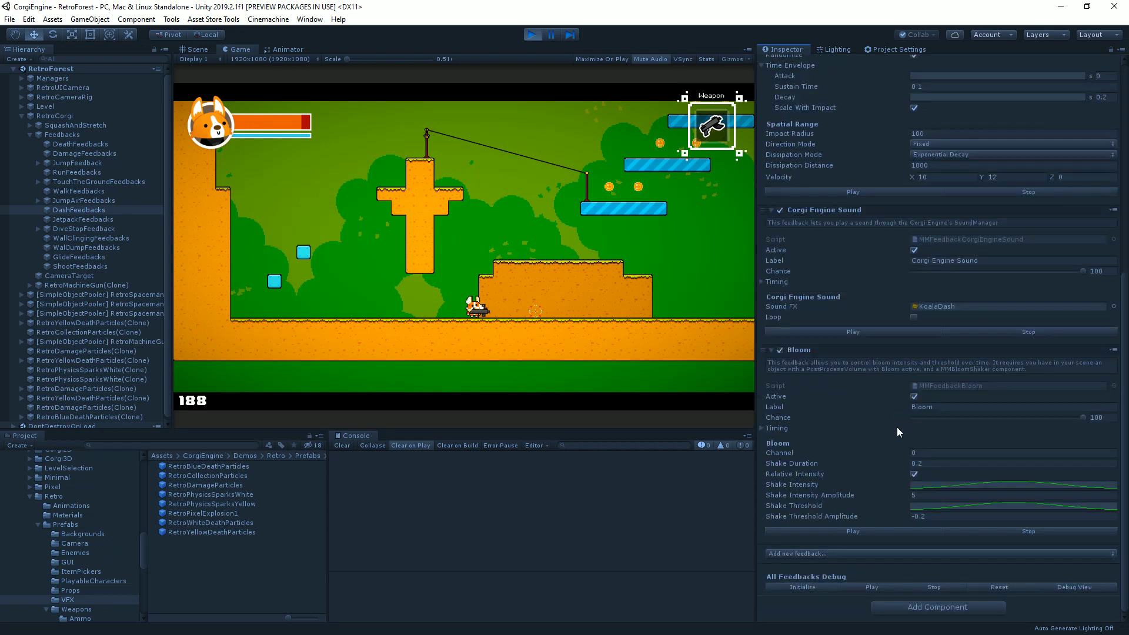
pyautogui.click(623, 216)
pyautogui.press('space')
pyautogui.press('f')
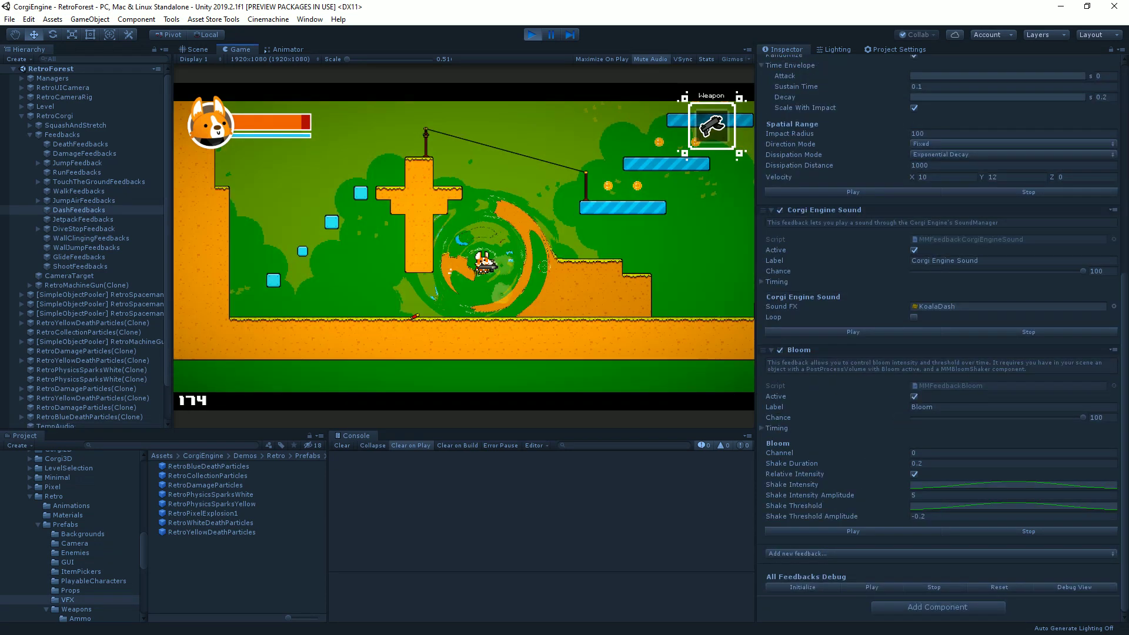
pyautogui.press('space')
pyautogui.press('f')
pyautogui.press('space')
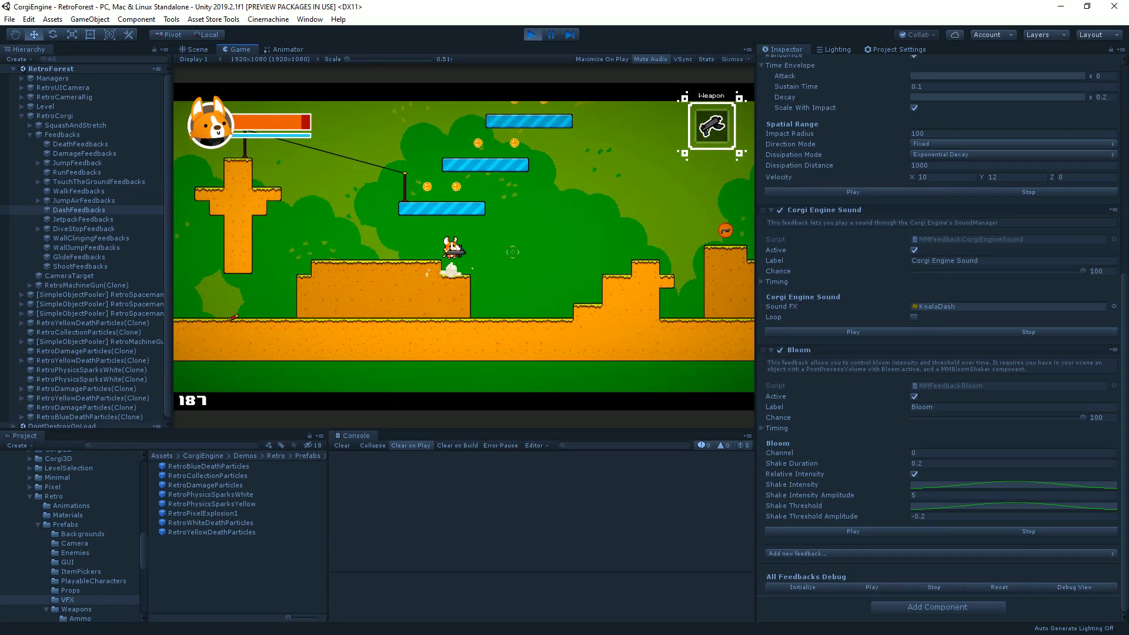
pyautogui.press('f')
pyautogui.press('Left')
pyautogui.press('space')
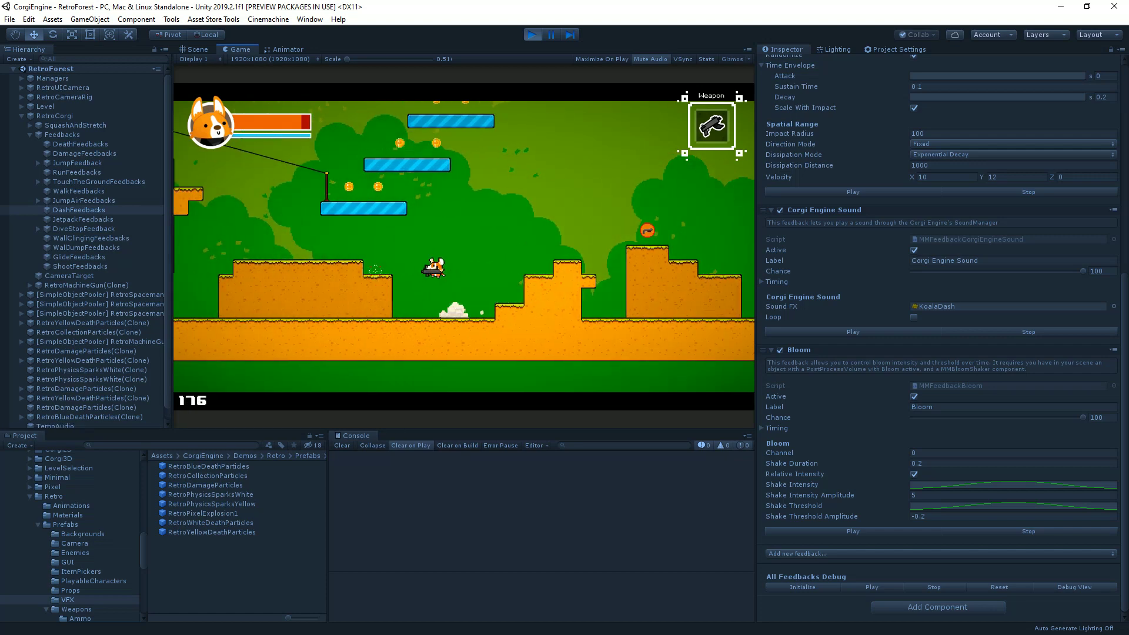
pyautogui.press('f')
pyautogui.press('Right')
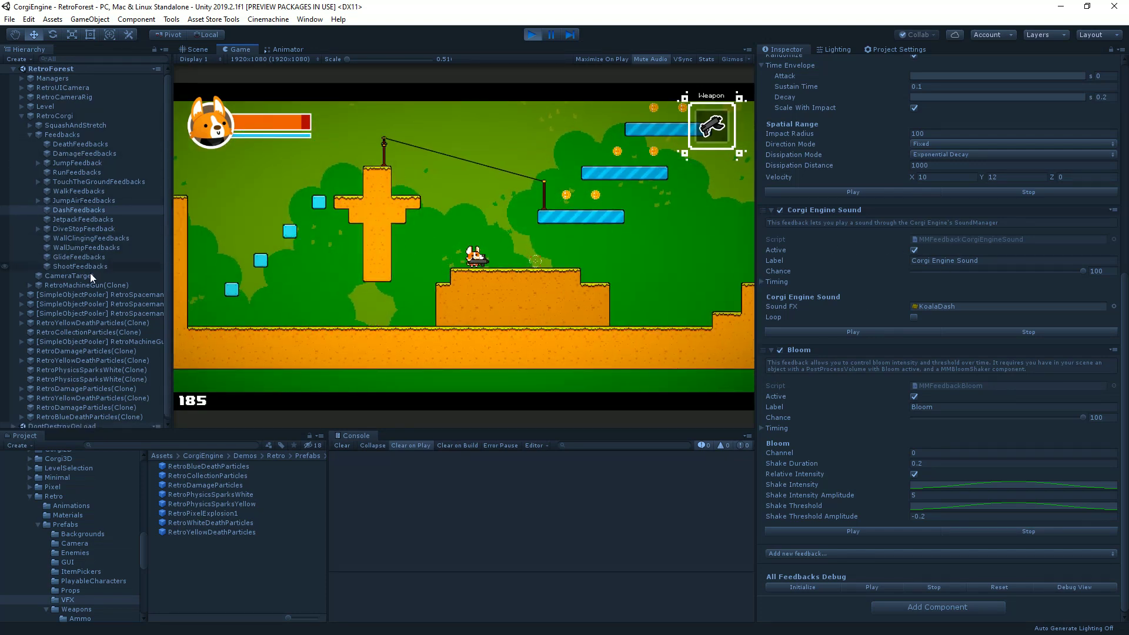
# Step: Inspect RetroCorgi's Character Dash settings and the MM Feedbacks on its DeathFeedbacks and DamageFeedbacks objects
pyautogui.click(55, 116)
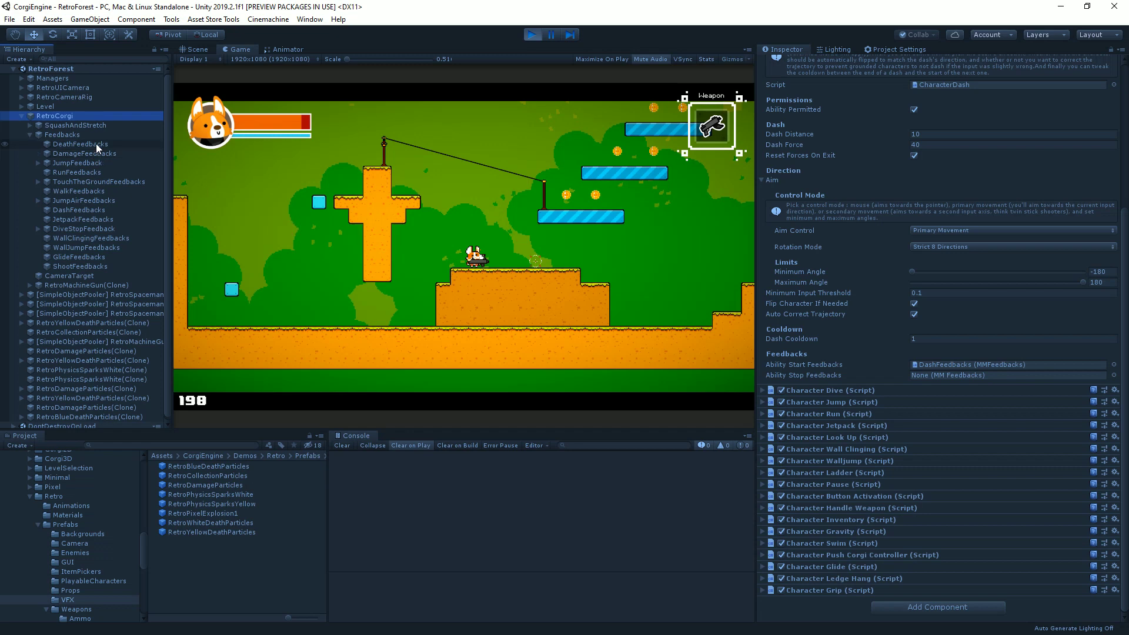
pyautogui.click(111, 144)
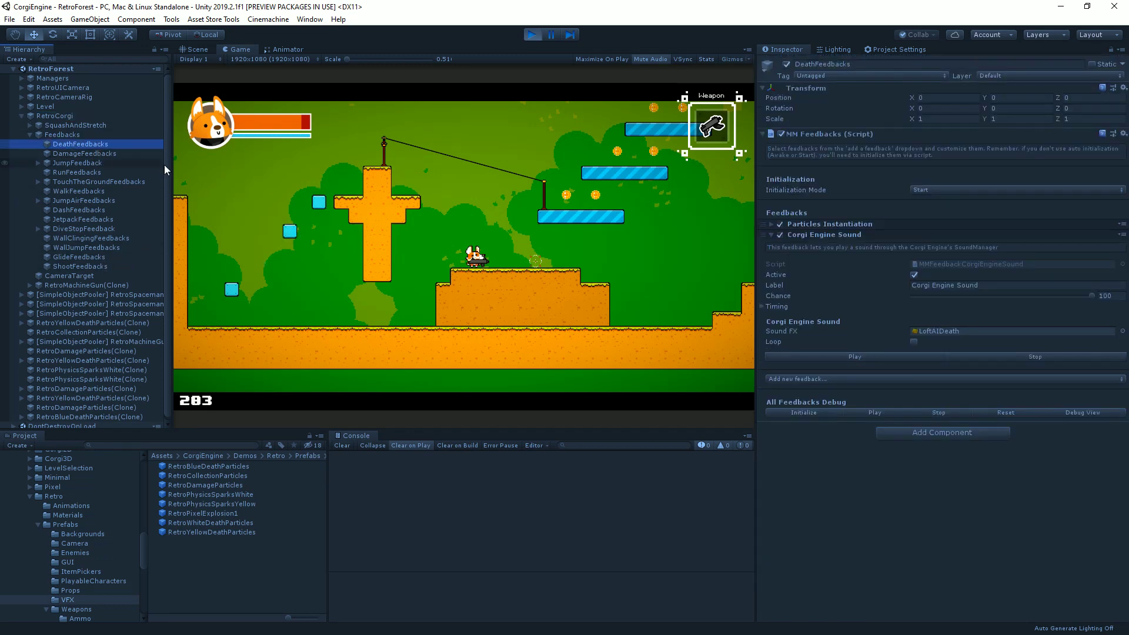
pyautogui.click(91, 154)
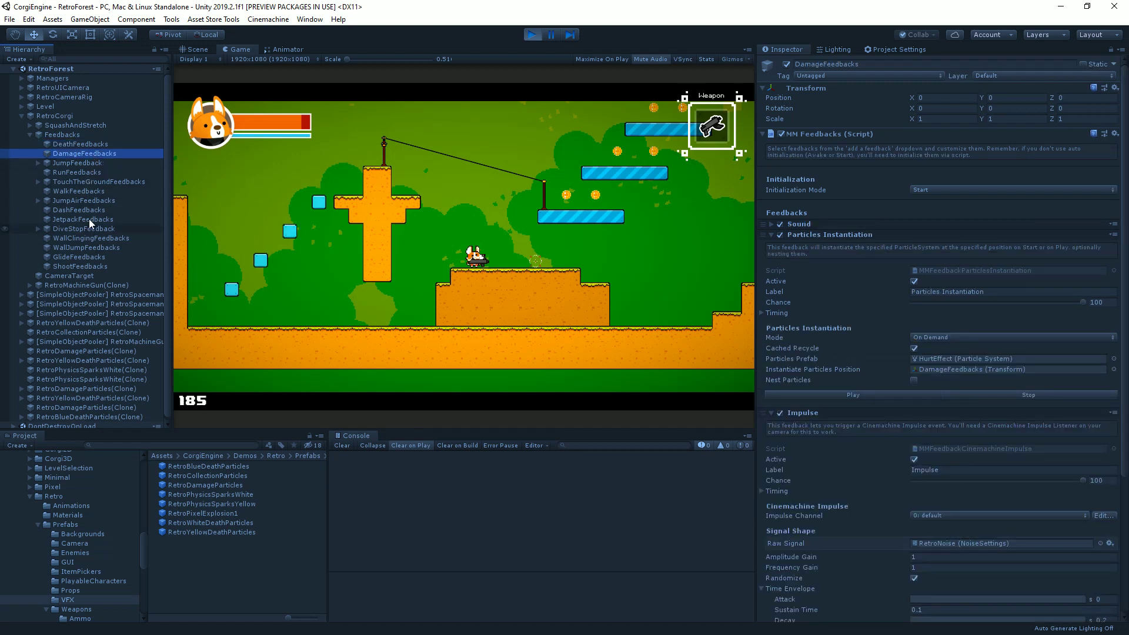
# Step: Test-play all the feedbacks of the DeathFeedbacks object several times in the running game
pyautogui.click(87, 145)
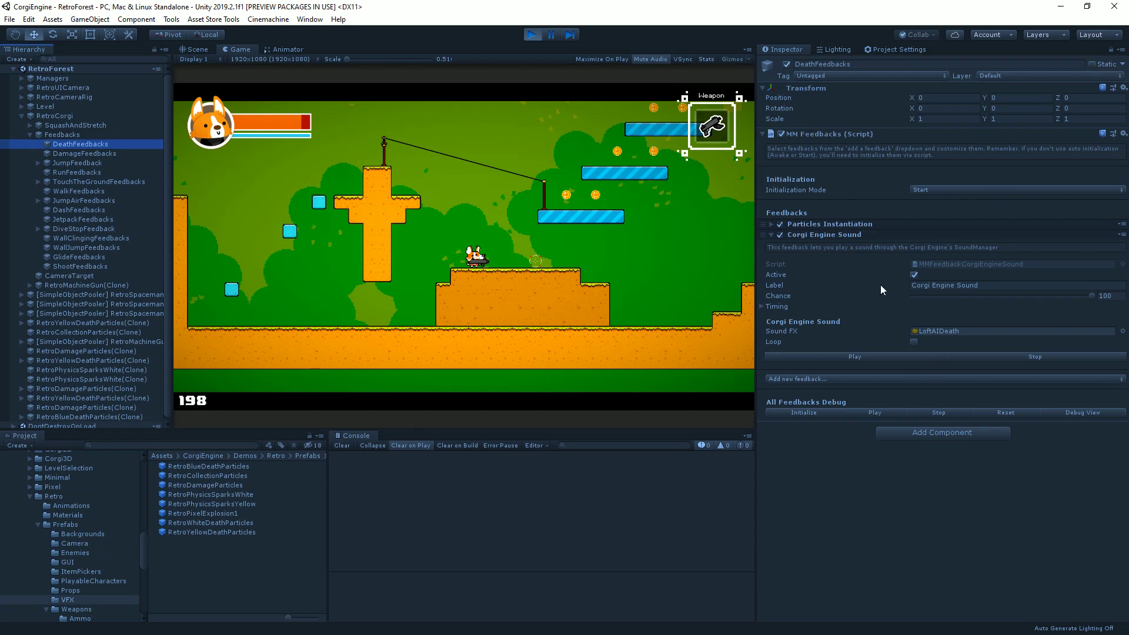
pyautogui.click(874, 414)
pyautogui.click(875, 414)
pyautogui.click(875, 414)
pyautogui.click(875, 415)
pyautogui.click(874, 414)
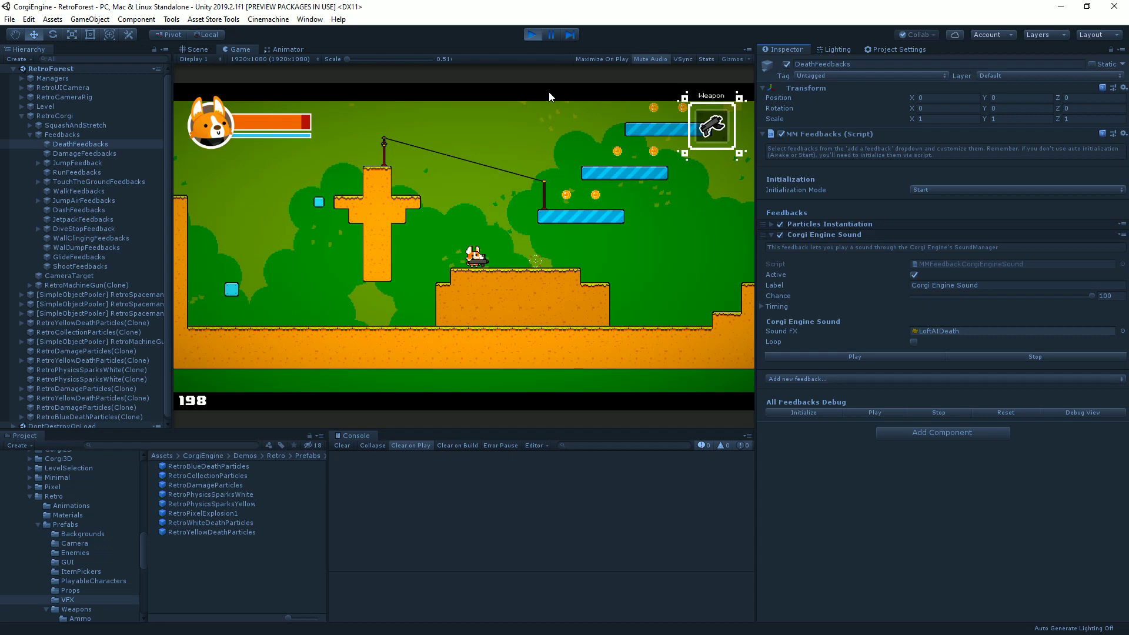
# Step: Exit play mode and create an empty game object named TestFeedbacks in the RetroForest scene
pyautogui.click(531, 34)
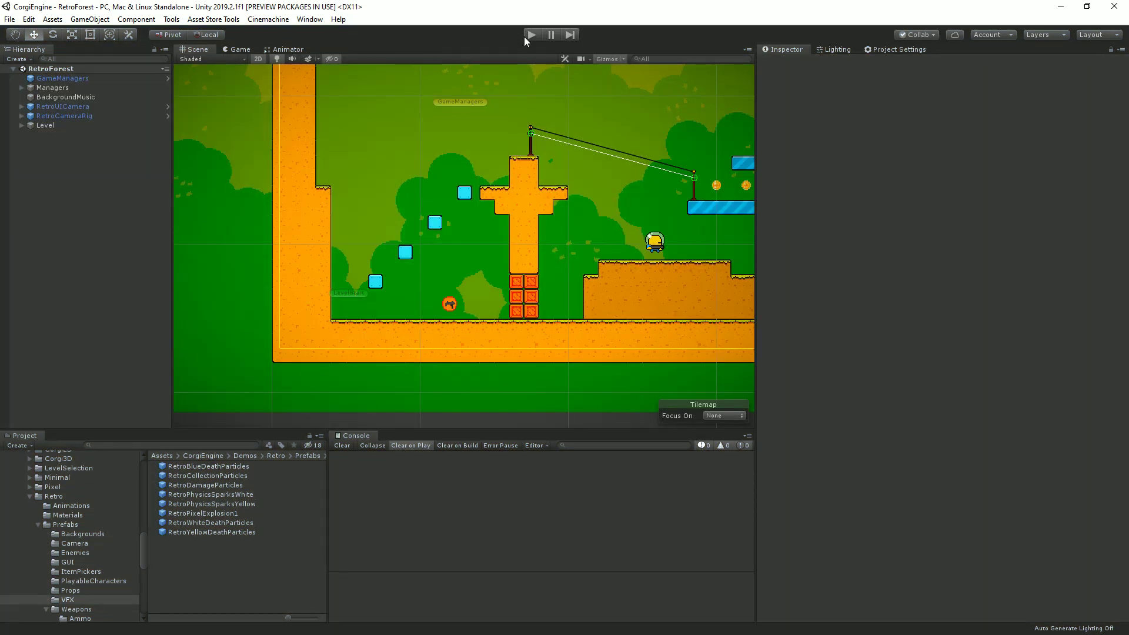
pyautogui.click(90, 19)
pyautogui.click(108, 33)
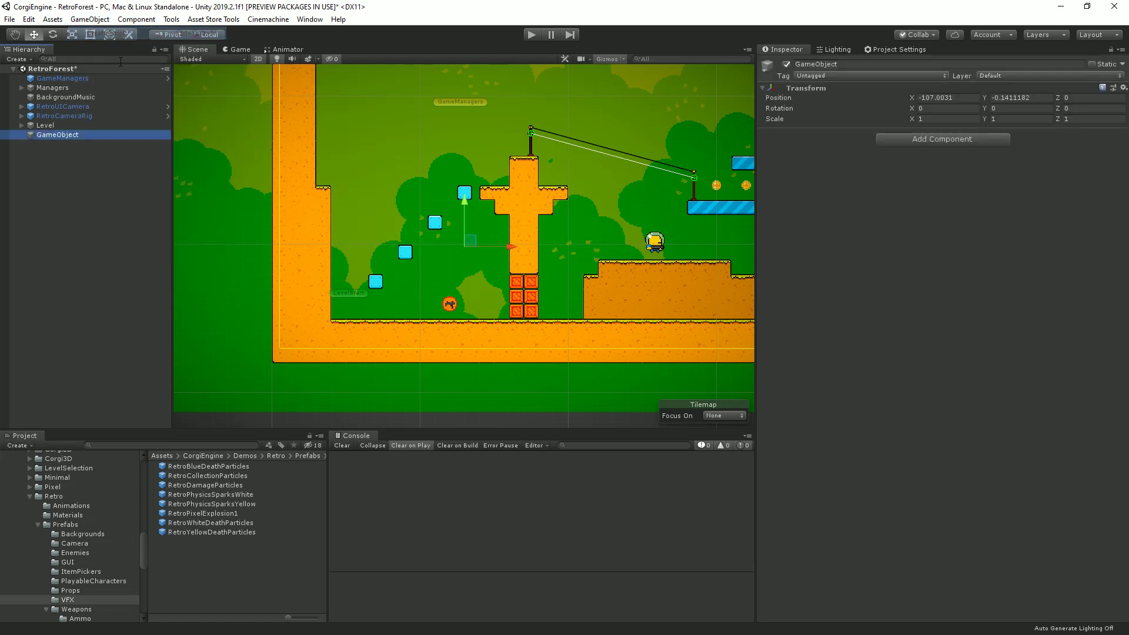
pyautogui.click(69, 135)
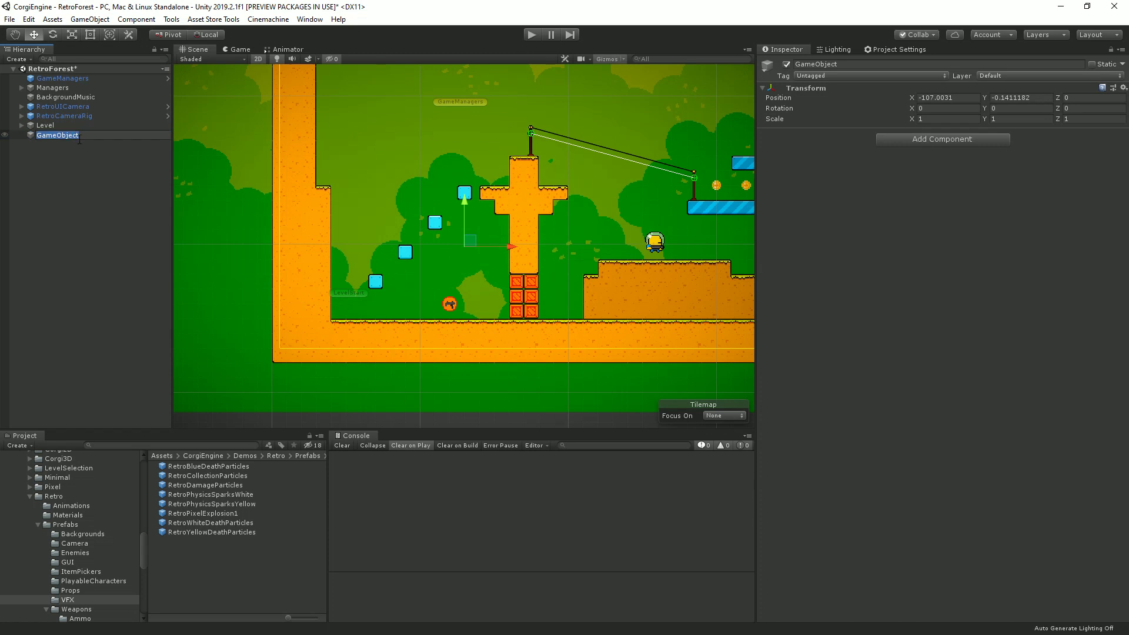
pyautogui.write('TestFeedbacks')
pyautogui.press('Return')
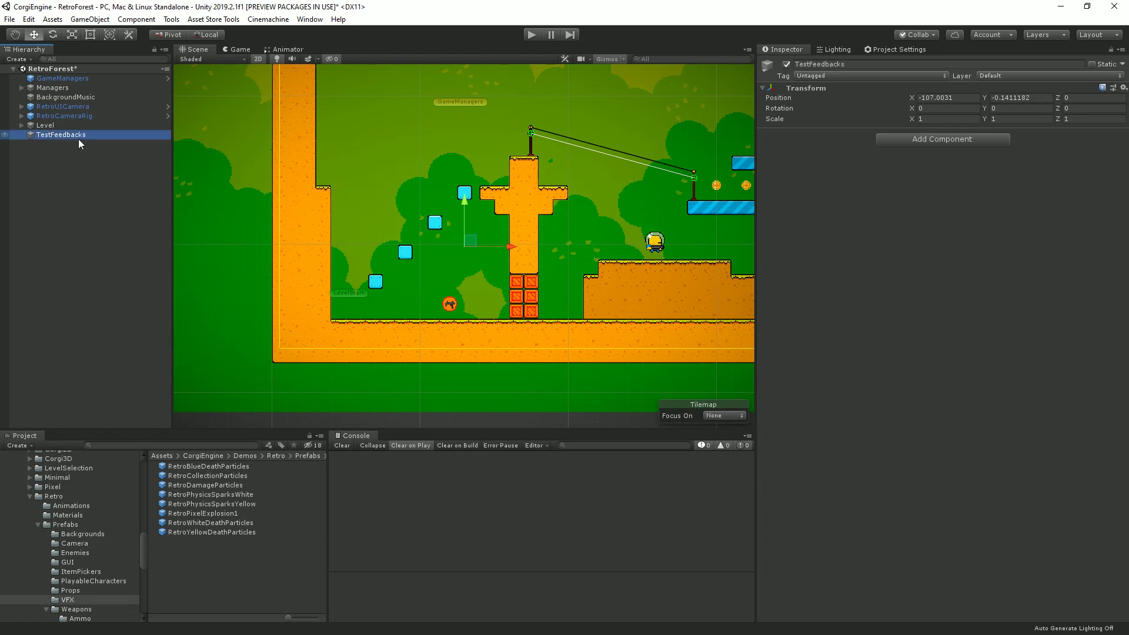
# Step: Add an MM Feedbacks component to TestFeedbacks with Initialization Mode set to Start
pyautogui.click(940, 141)
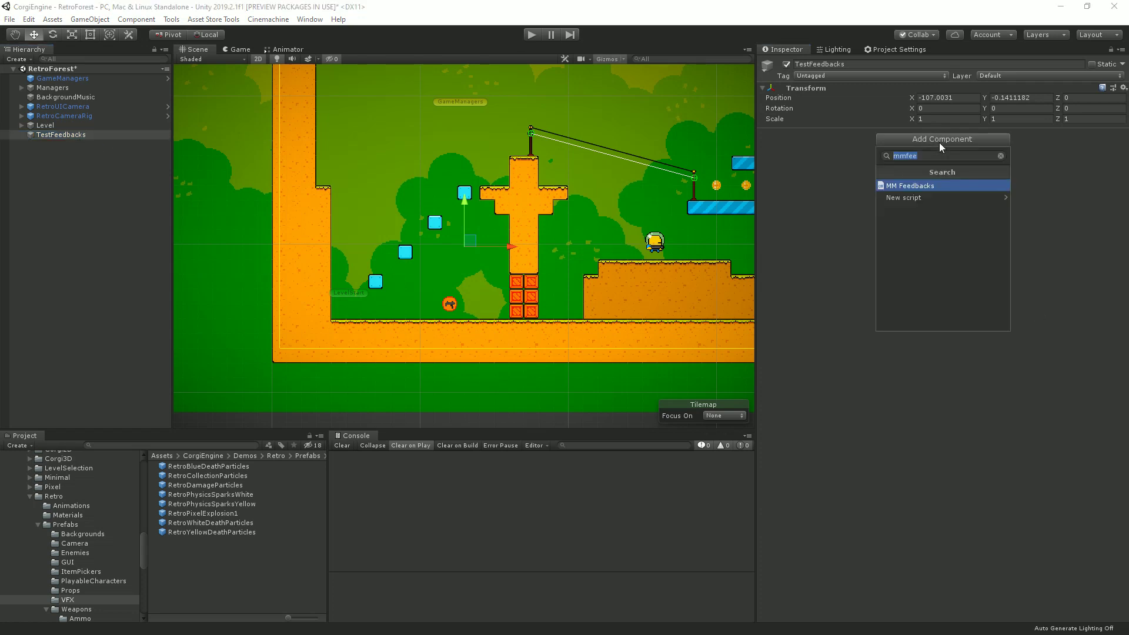
pyautogui.press('Down')
pyautogui.press('Up')
pyautogui.press('Return')
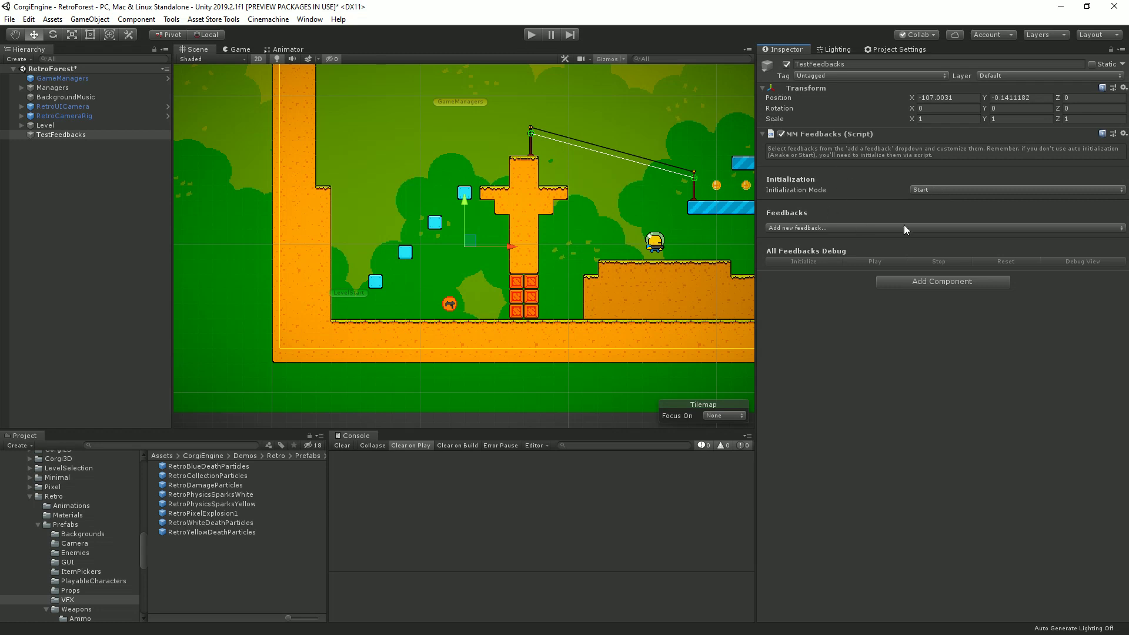
pyautogui.click(927, 190)
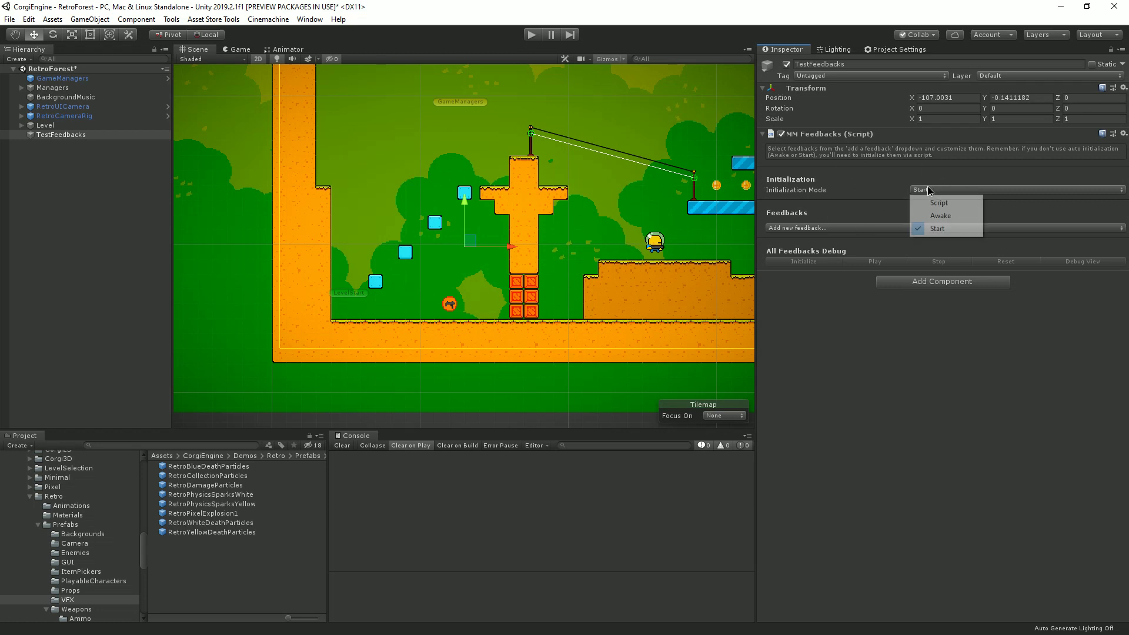
pyautogui.click(933, 231)
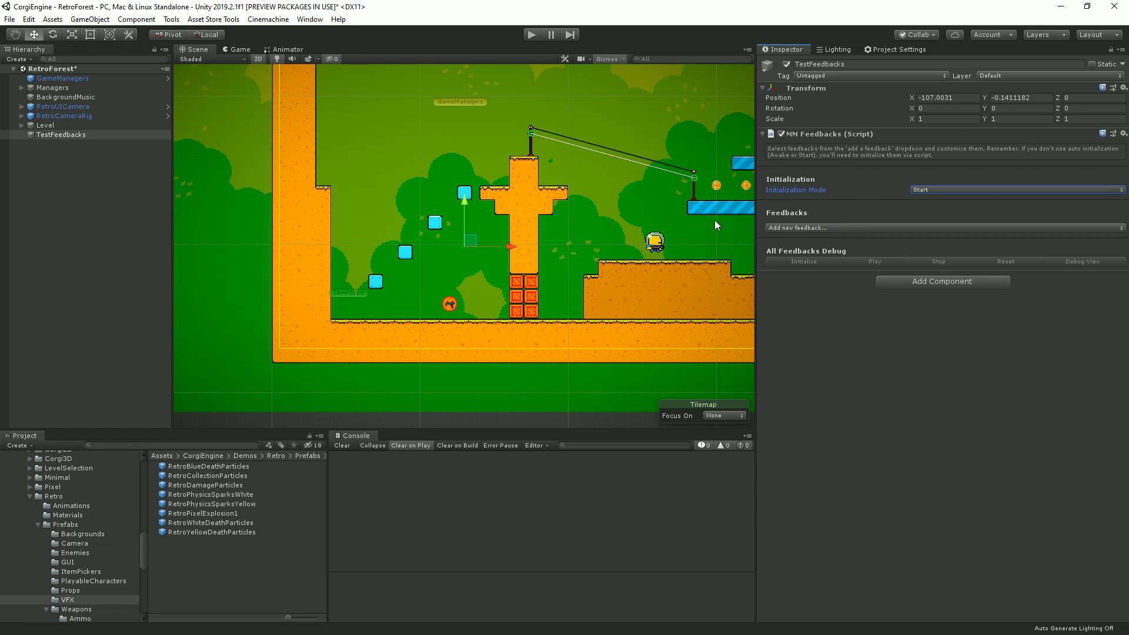
# Step: Add a Cinemachine Impulse feedback to TestFeedbacks and view the presets offered for its Raw Signal
pyautogui.click(849, 228)
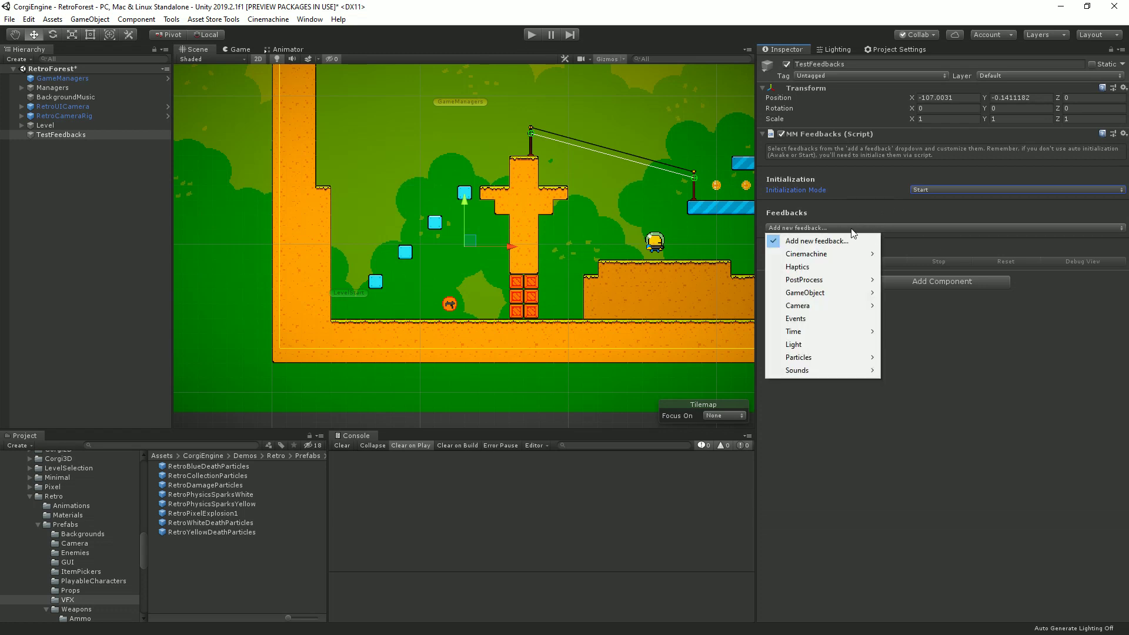
pyautogui.moveTo(808, 255)
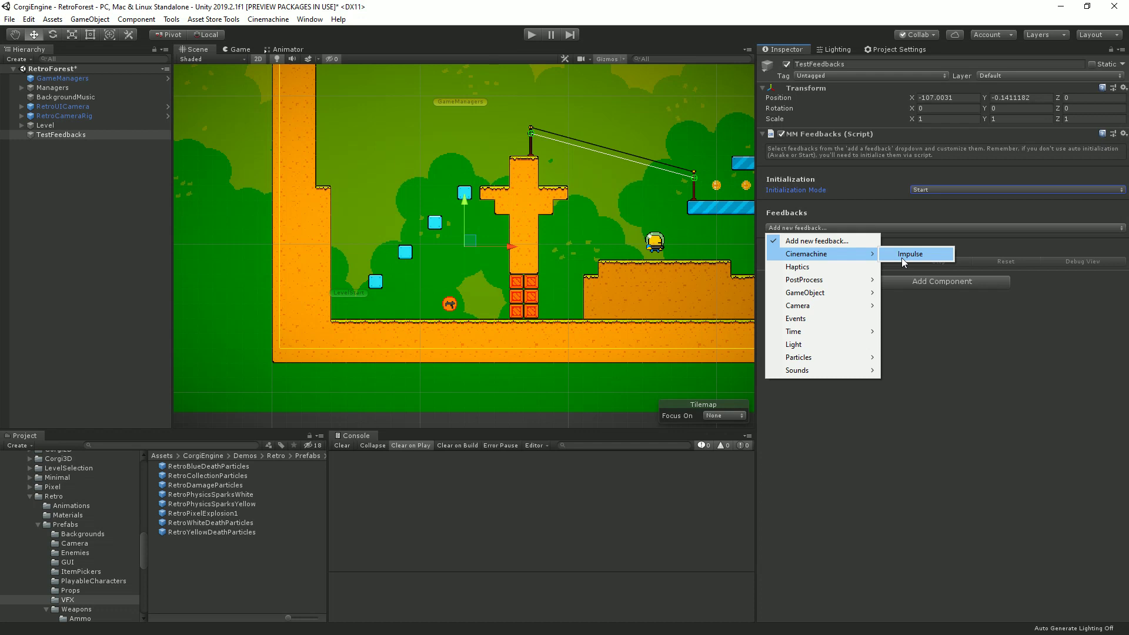
pyautogui.click(901, 257)
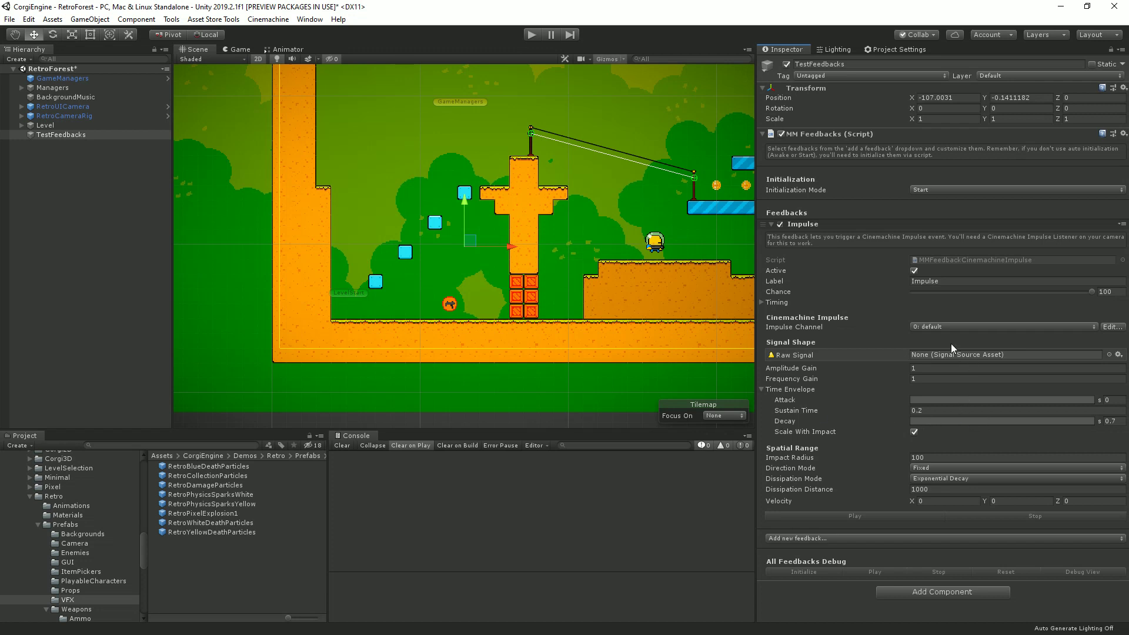
pyautogui.click(1119, 356)
pyautogui.moveTo(1069, 367)
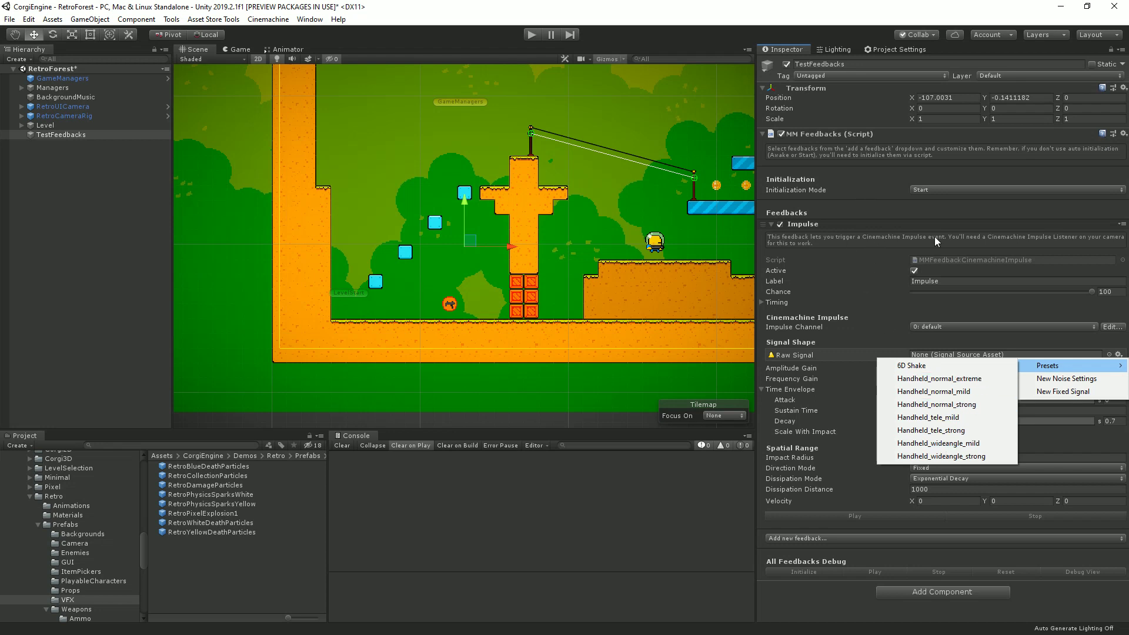
pyautogui.click(1049, 225)
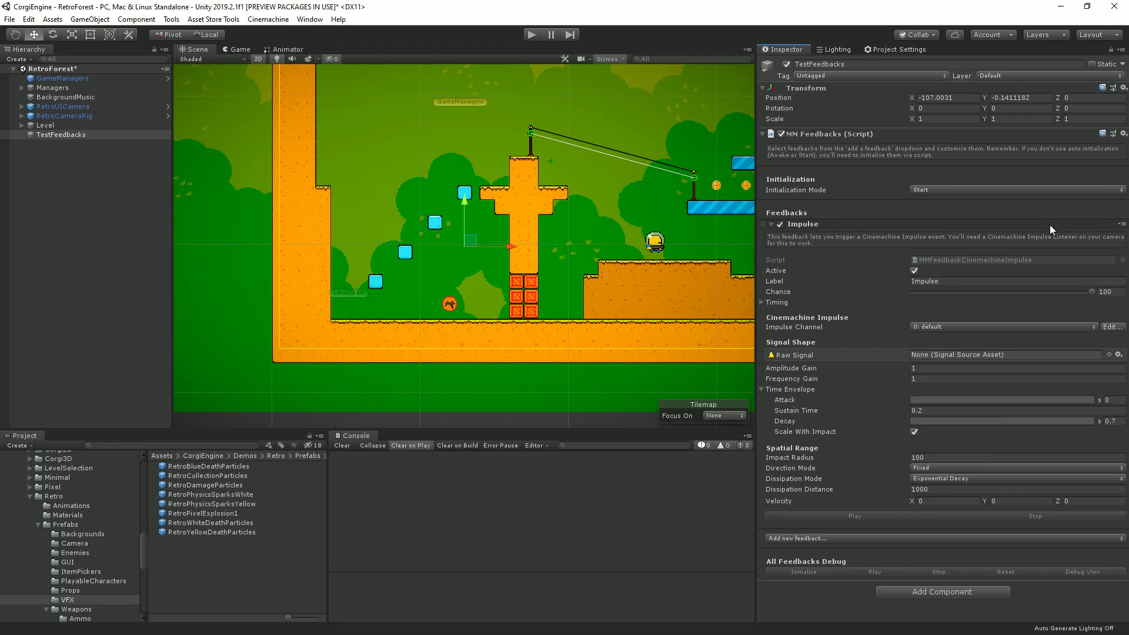
# Step: Collapse the Impulse feedback on TestFeedbacks and remove it
pyautogui.click(1050, 225)
pyautogui.click(817, 227)
pyautogui.click(817, 225)
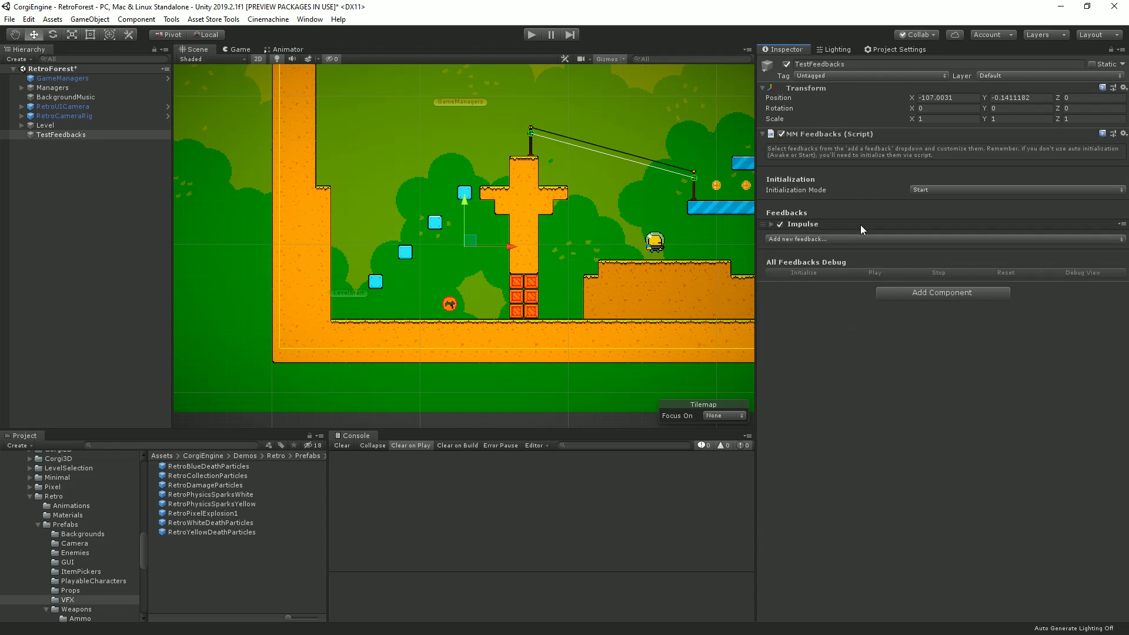
pyautogui.click(1123, 224)
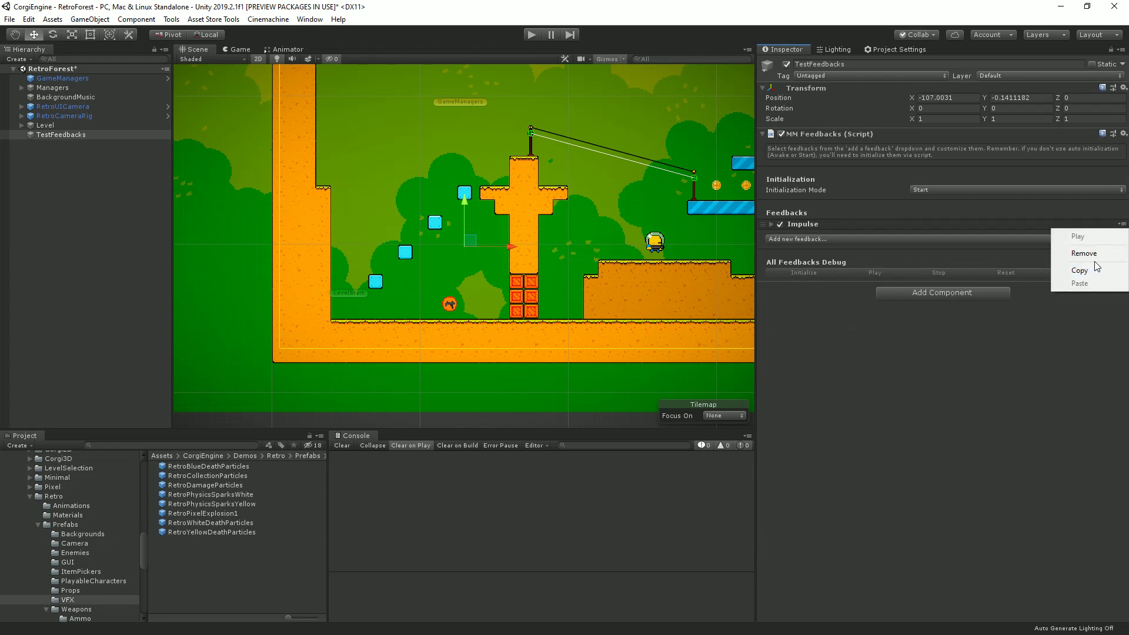
pyautogui.click(1094, 254)
# Step: Add a Haptics feedback to TestFeedbacks, look over its settings and remove it again
pyautogui.click(852, 230)
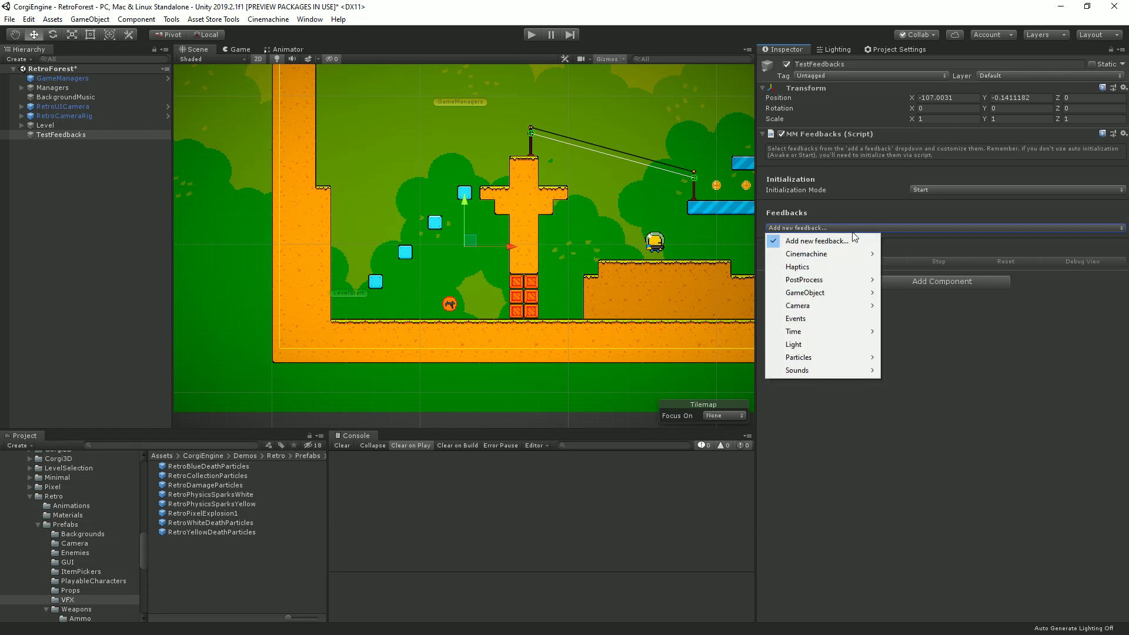
pyautogui.click(819, 269)
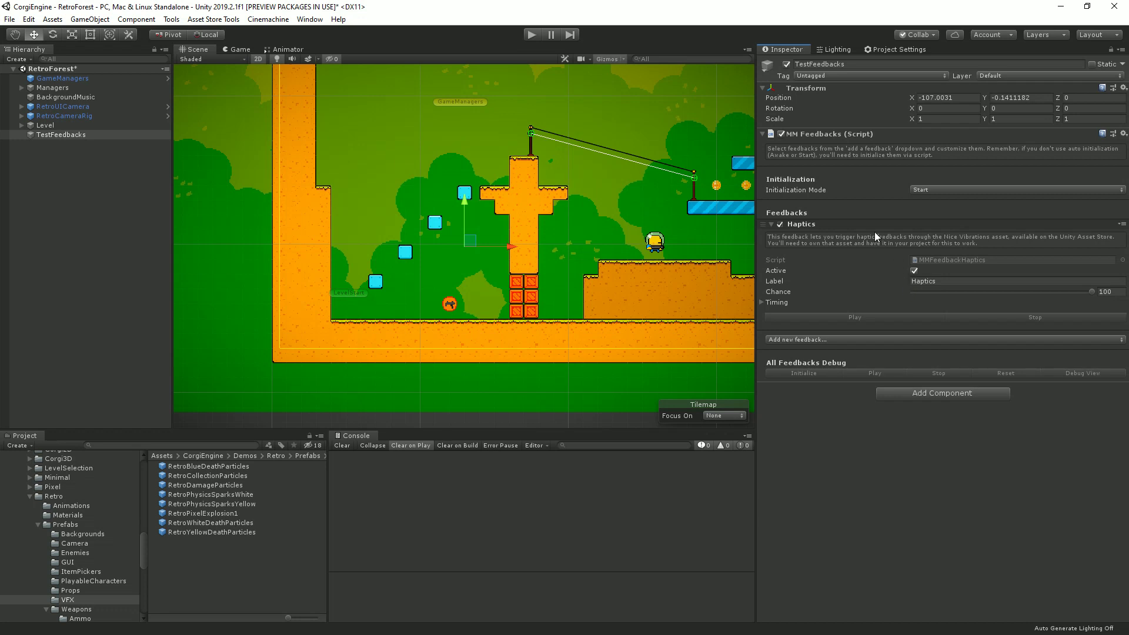
pyautogui.click(1122, 224)
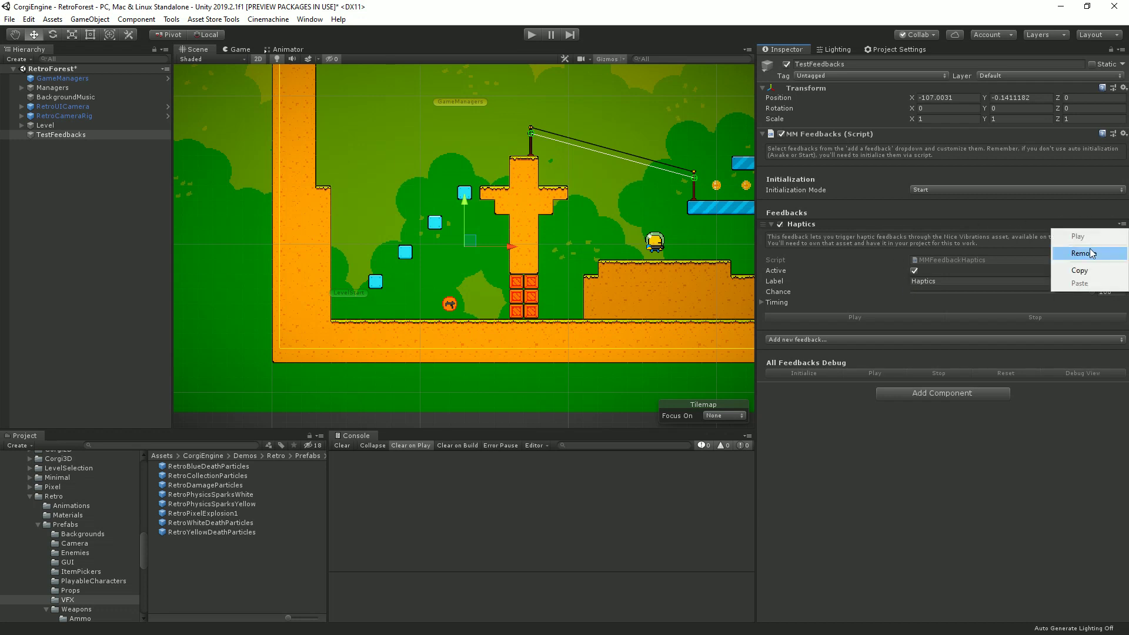
pyautogui.click(1084, 253)
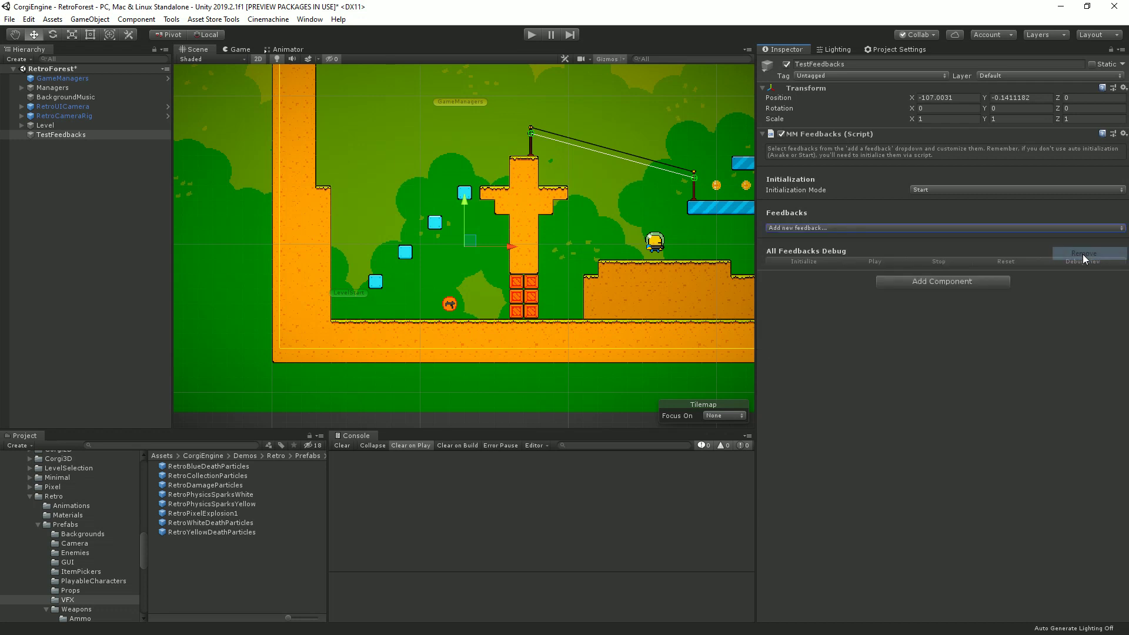
# Step: Add a PostProcess Vignette feedback to the TestFeedbacks object
pyautogui.click(864, 227)
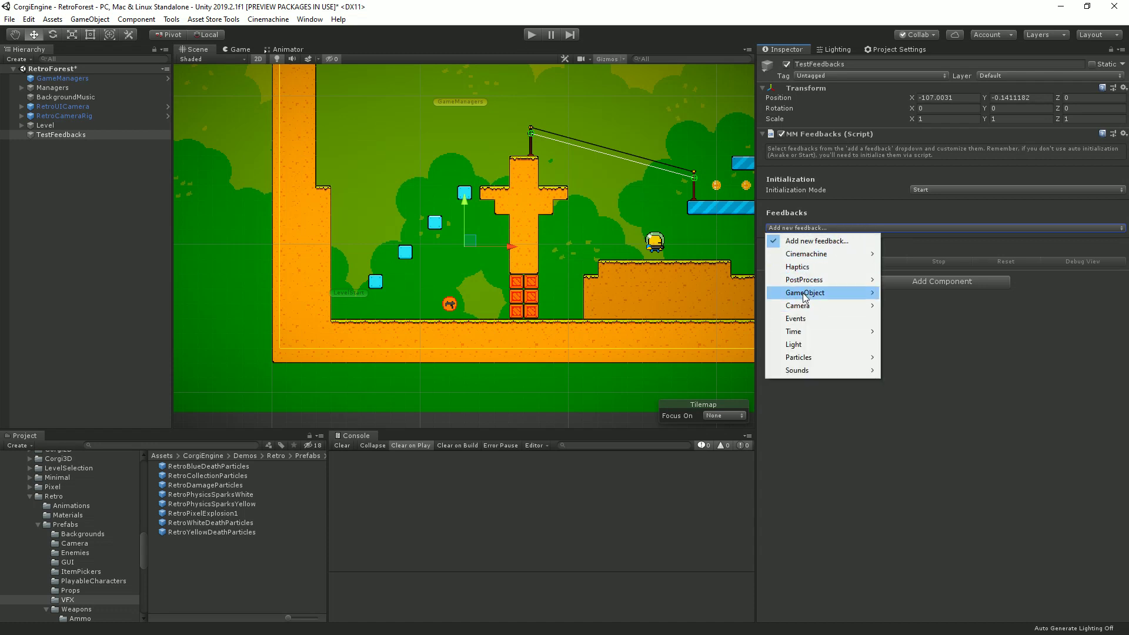
pyautogui.moveTo(831, 283)
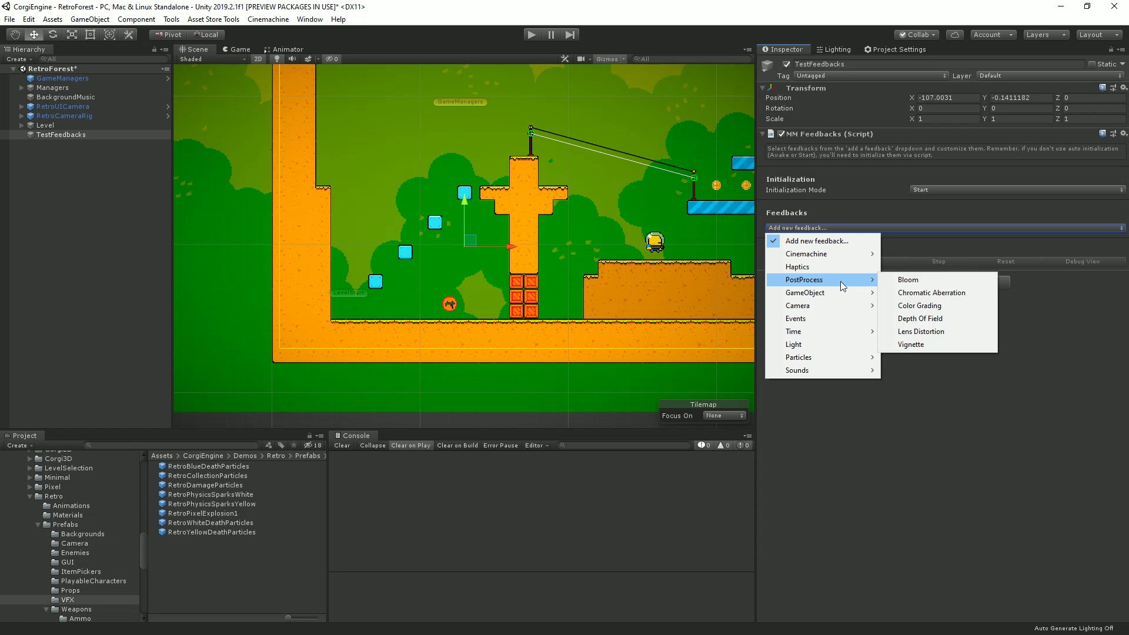
pyautogui.click(940, 345)
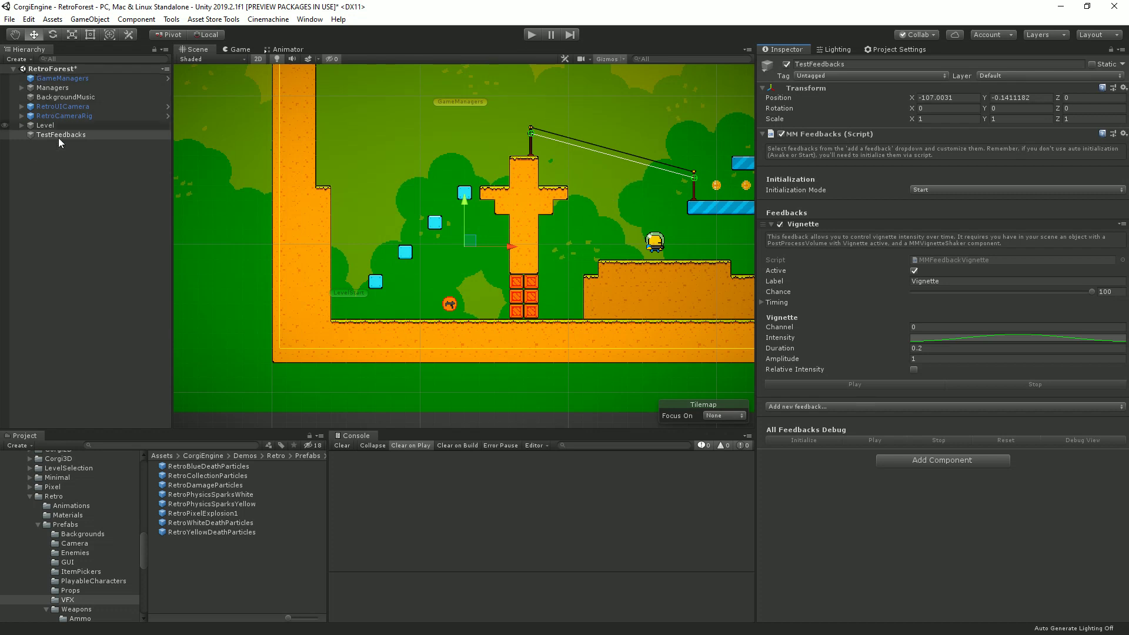
# Step: Expand RetroCameraRig and inspect the components of its Regular Camera and PostProcessingVolume
pyautogui.click(22, 117)
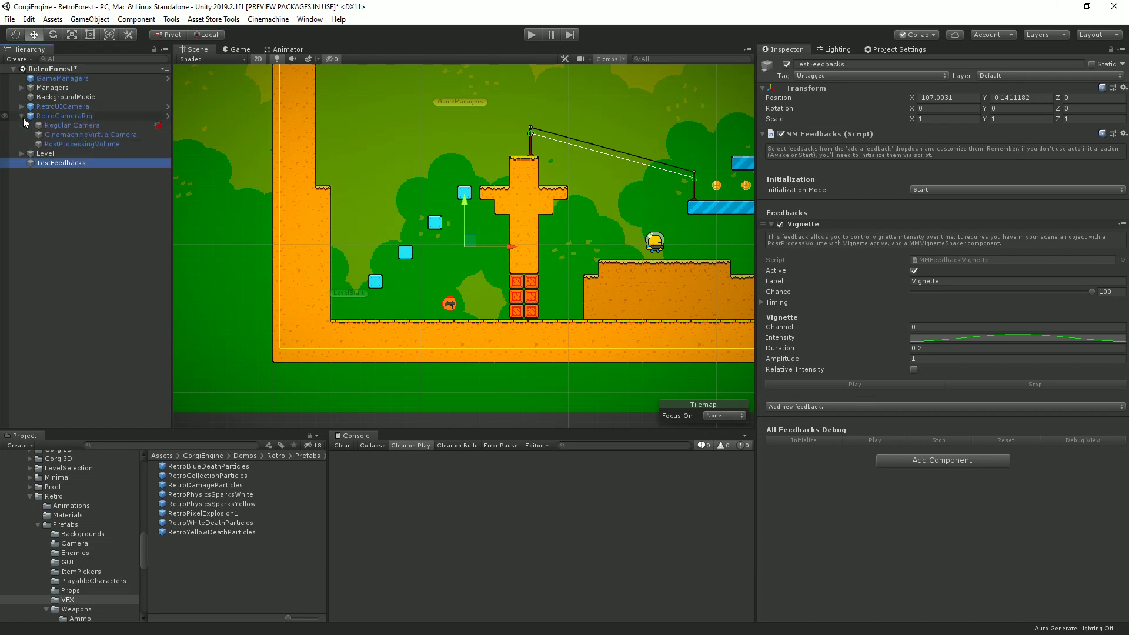
pyautogui.click(70, 125)
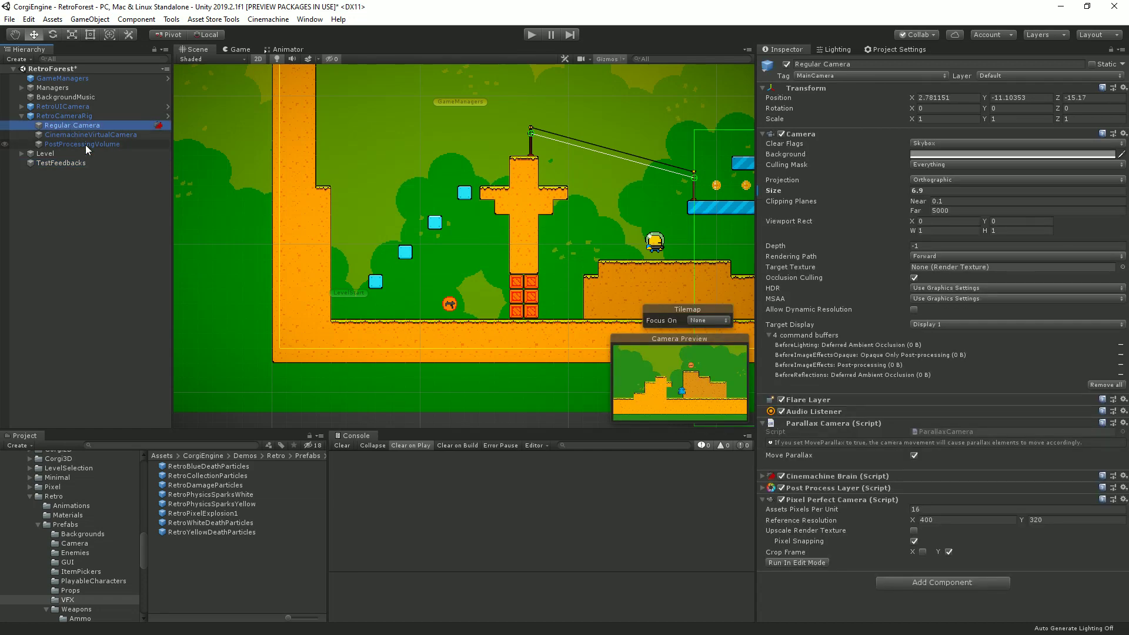
pyautogui.click(86, 145)
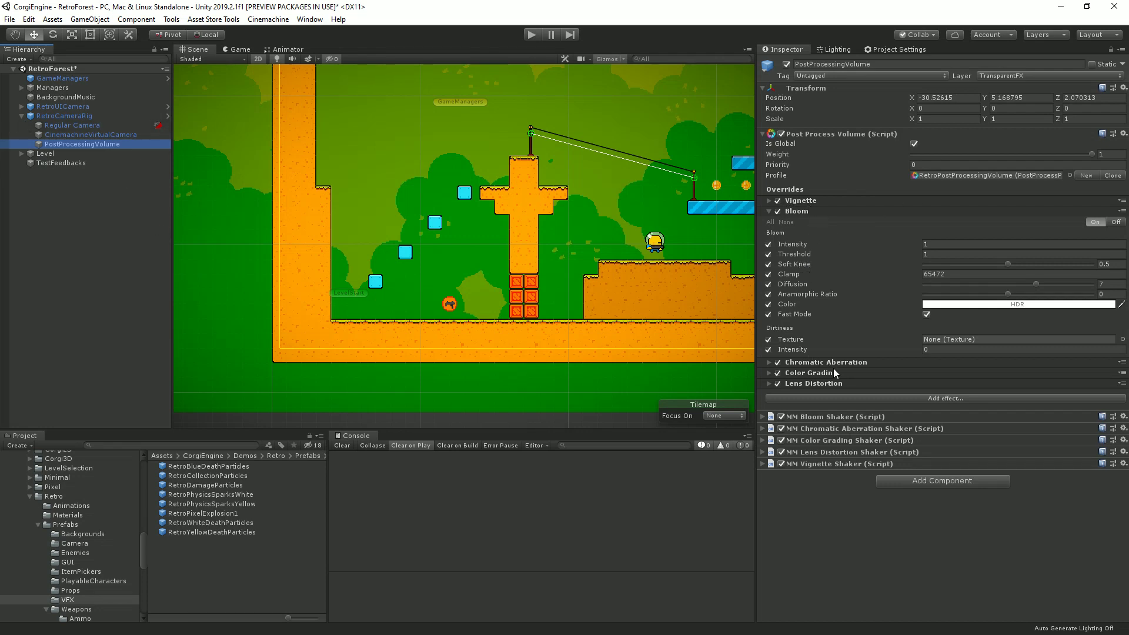
# Step: Run the game and trigger the MM Vignette Shaker on PostProcessingVolume several times to preview its effect
pyautogui.click(817, 212)
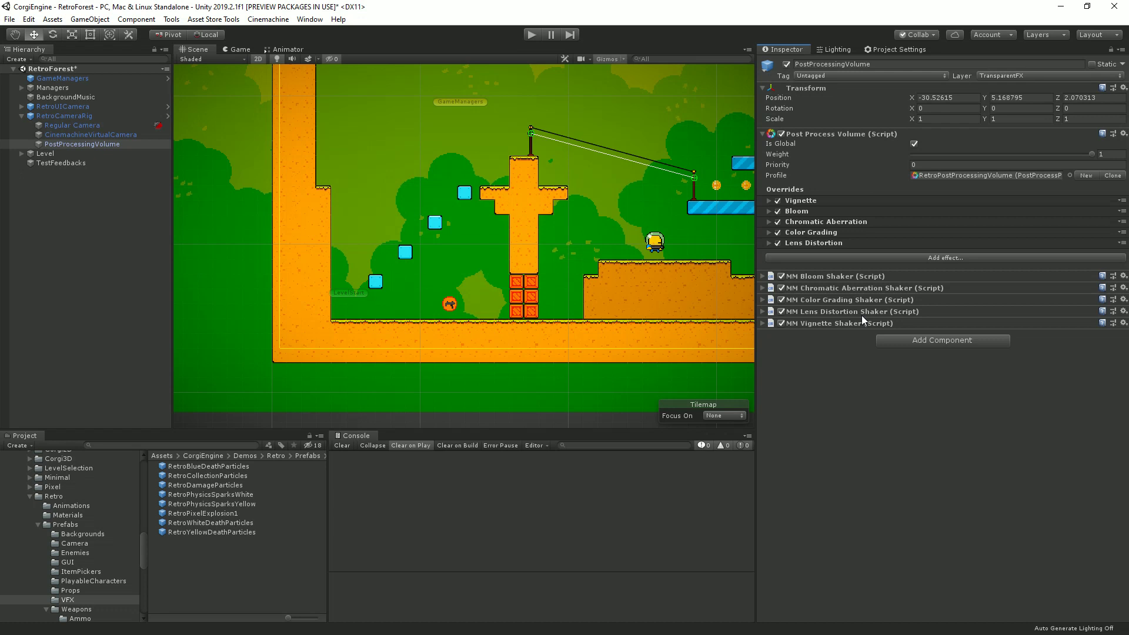
pyautogui.click(531, 36)
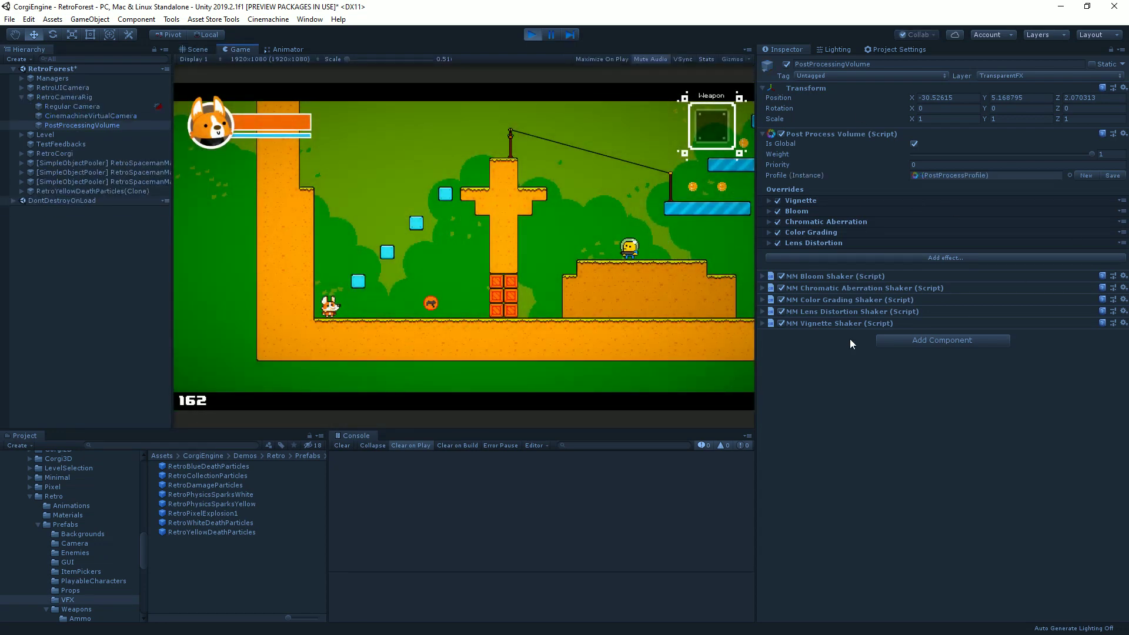
pyautogui.click(849, 326)
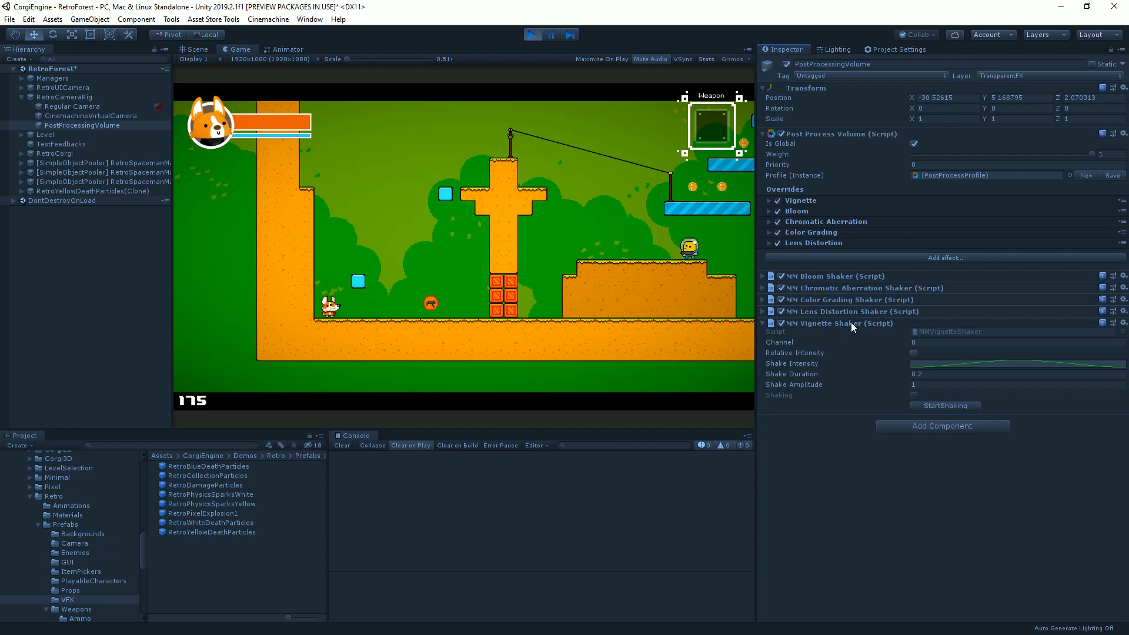
pyautogui.click(943, 406)
pyautogui.click(944, 406)
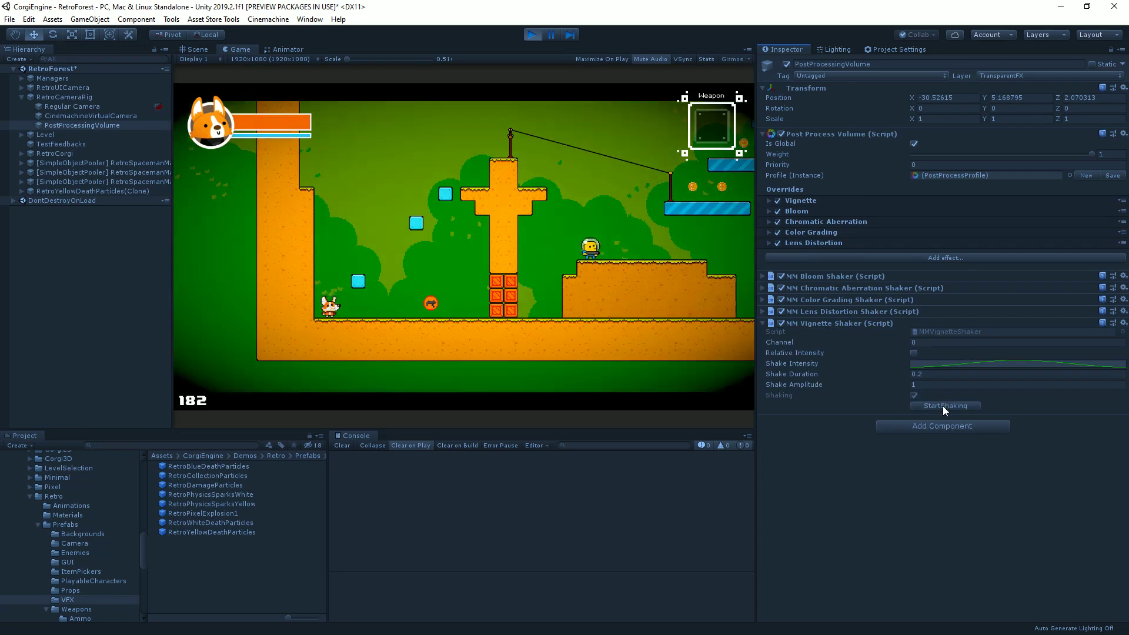
pyautogui.click(943, 405)
pyautogui.click(943, 406)
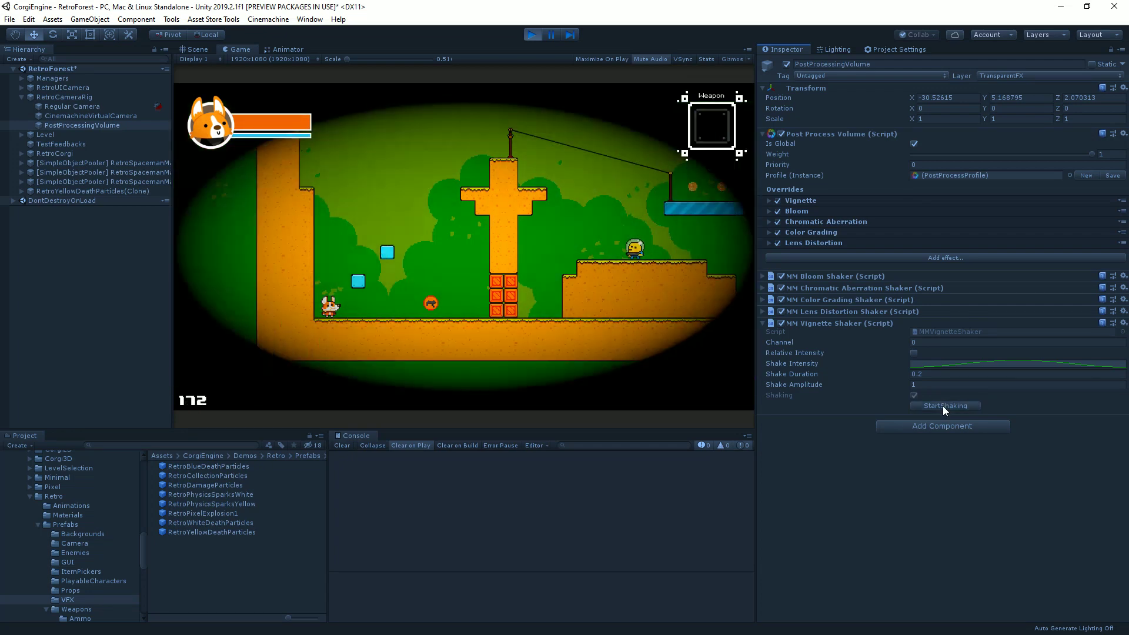
# Step: Try a growing-oscillation preset as the Vignette Shaker's Shake Intensity curve and trigger the shake repeatedly
pyautogui.click(959, 363)
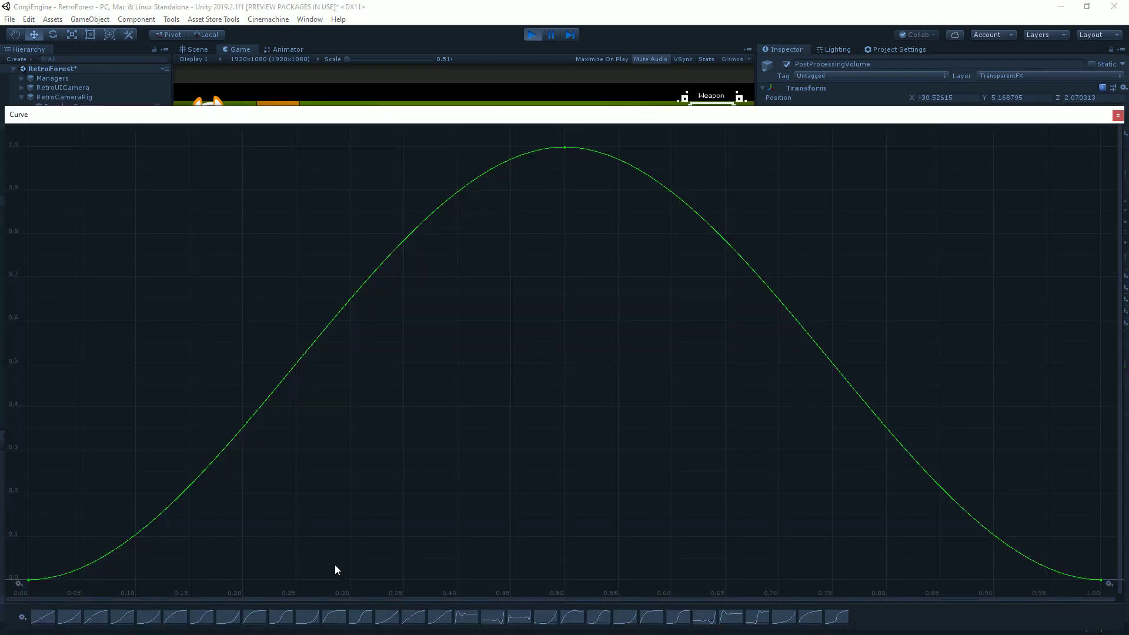
pyautogui.click(494, 618)
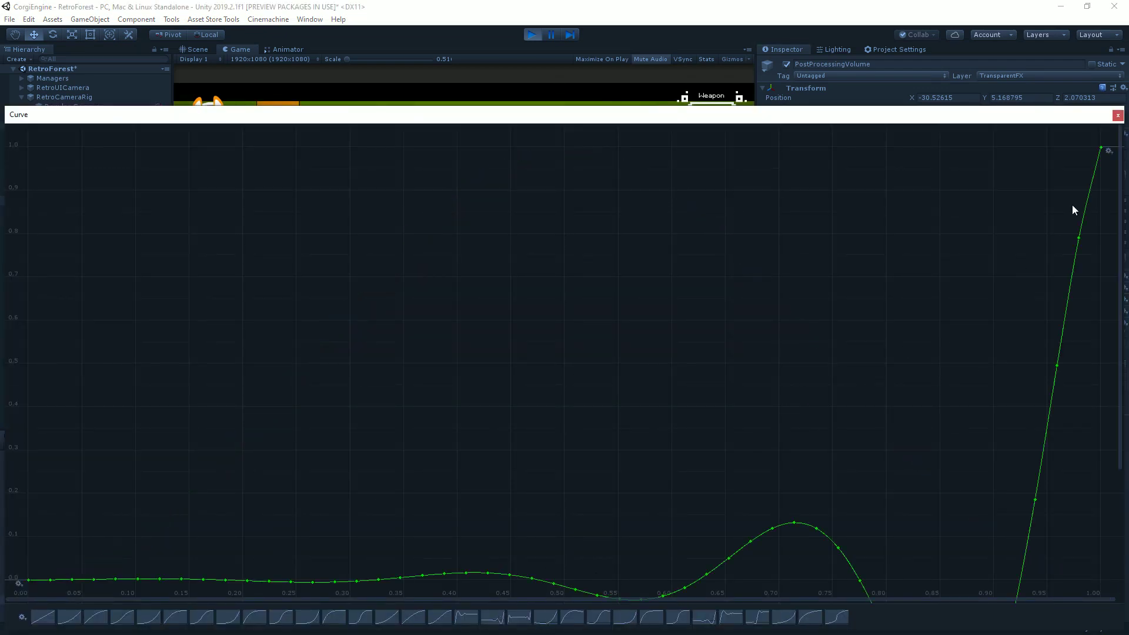
pyautogui.click(1118, 116)
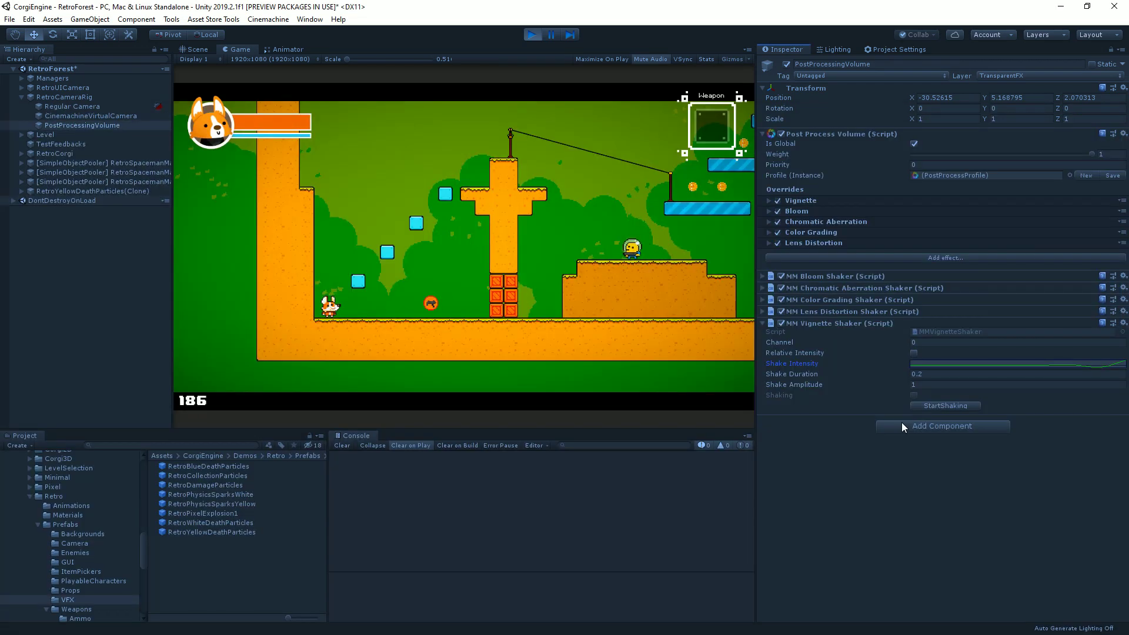
pyautogui.click(963, 406)
pyautogui.click(963, 406)
pyautogui.click(963, 407)
pyautogui.click(964, 406)
# Step: Try a fast-rising, damped-oscillation preset for the Vignette Shaker's Shake Intensity curve and trigger the shake
pyautogui.click(962, 363)
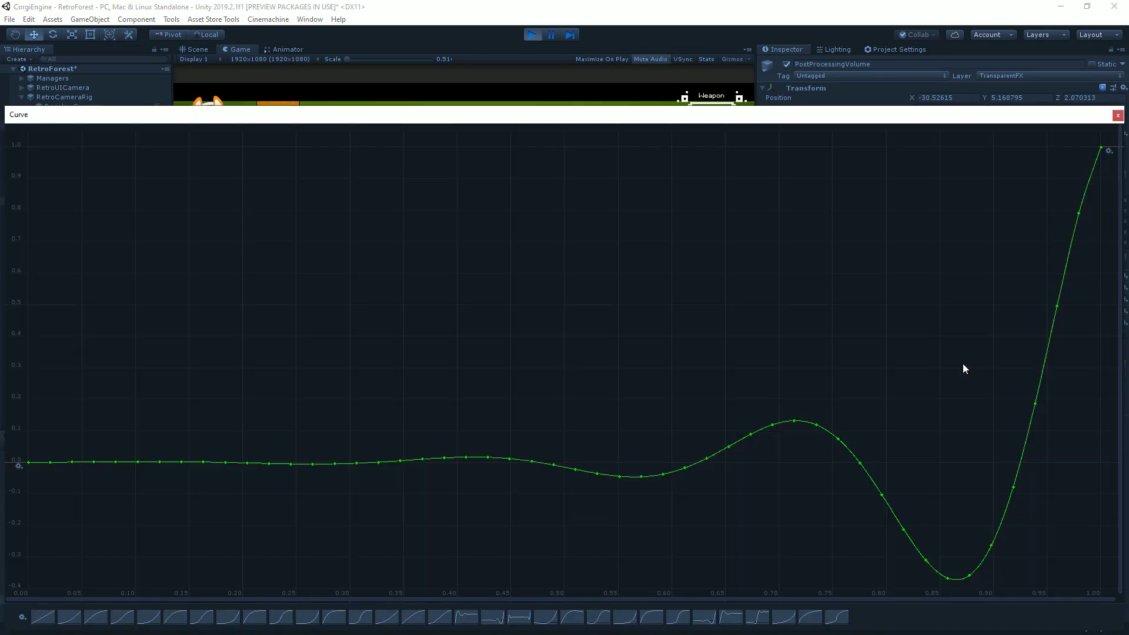
pyautogui.click(731, 617)
pyautogui.click(1117, 115)
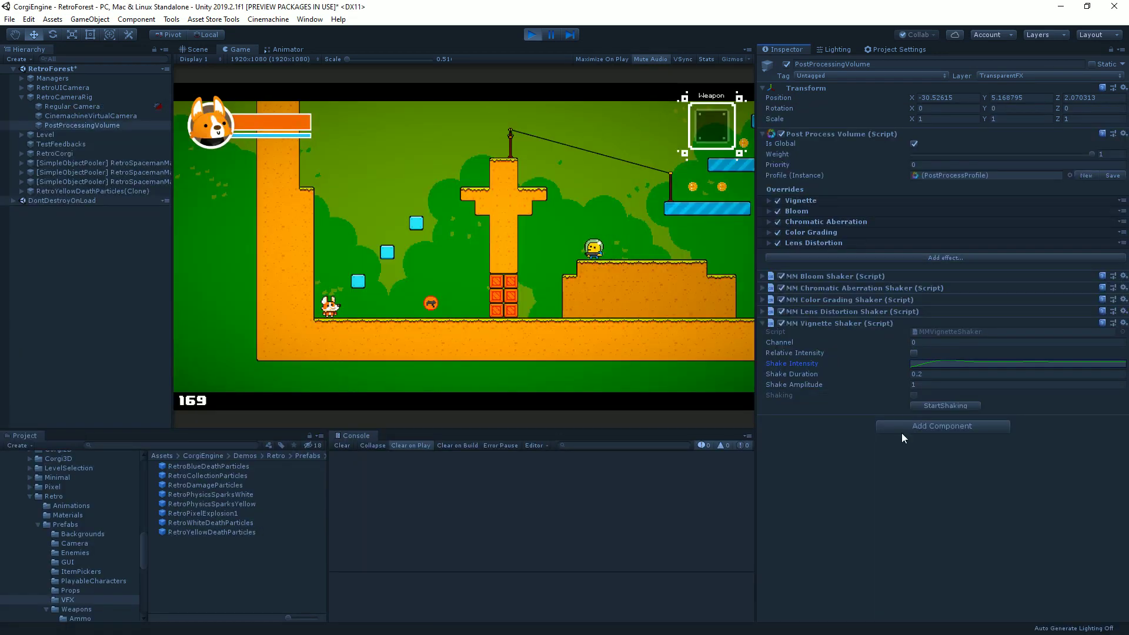
pyautogui.click(929, 406)
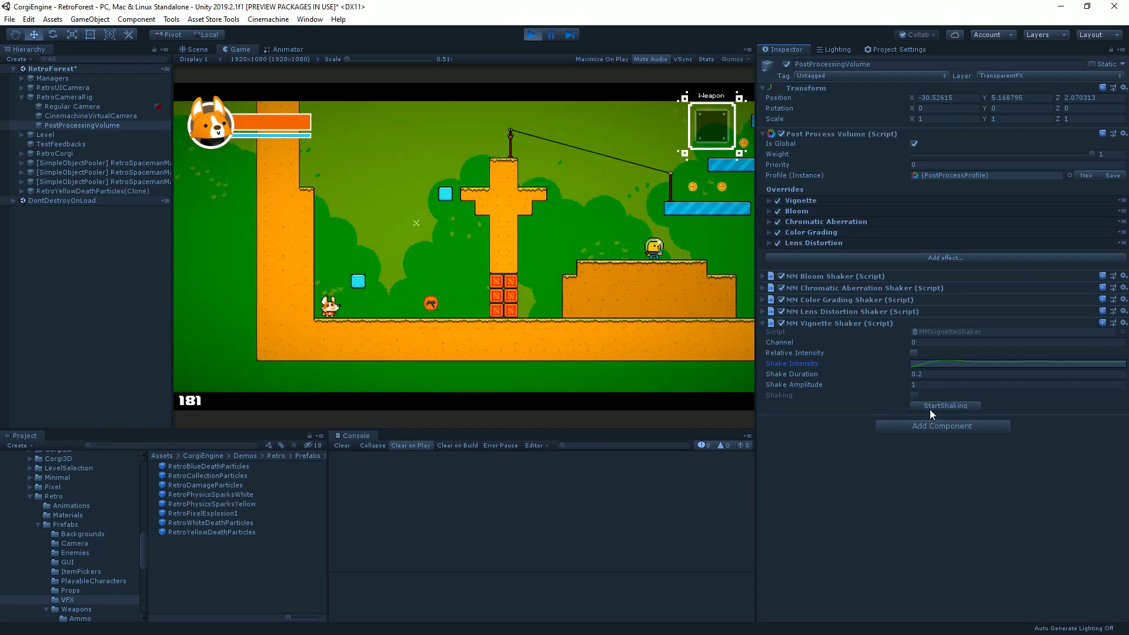
# Step: Try a Shake Duration of 3 on the Vignette Shaker, trigger the shake, and stop the game
pyautogui.click(930, 374)
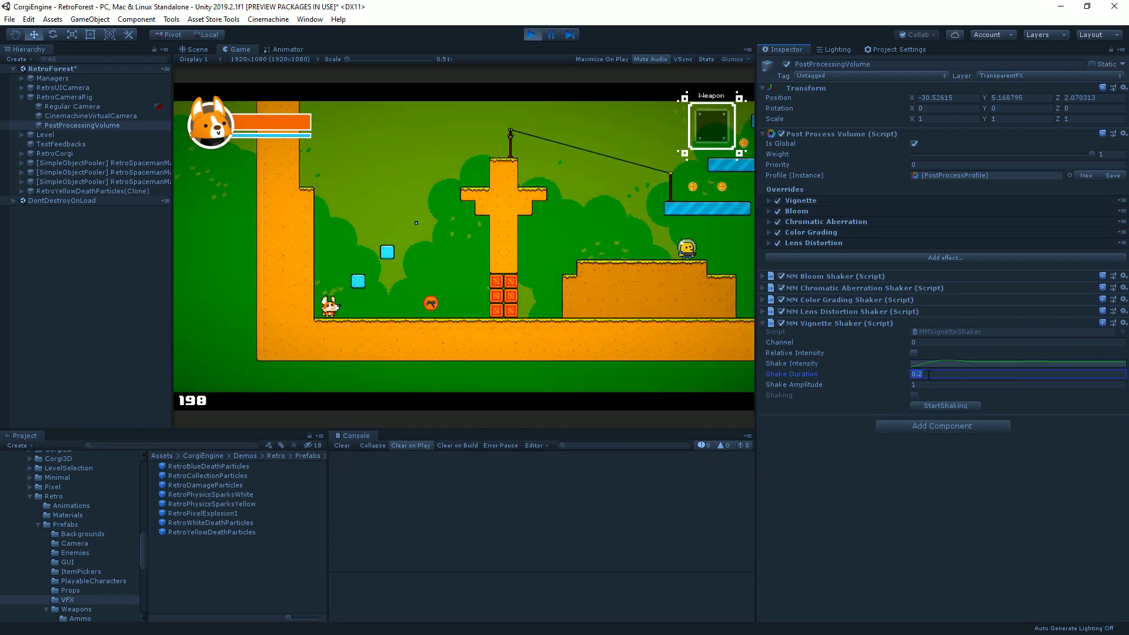
pyautogui.write('3')
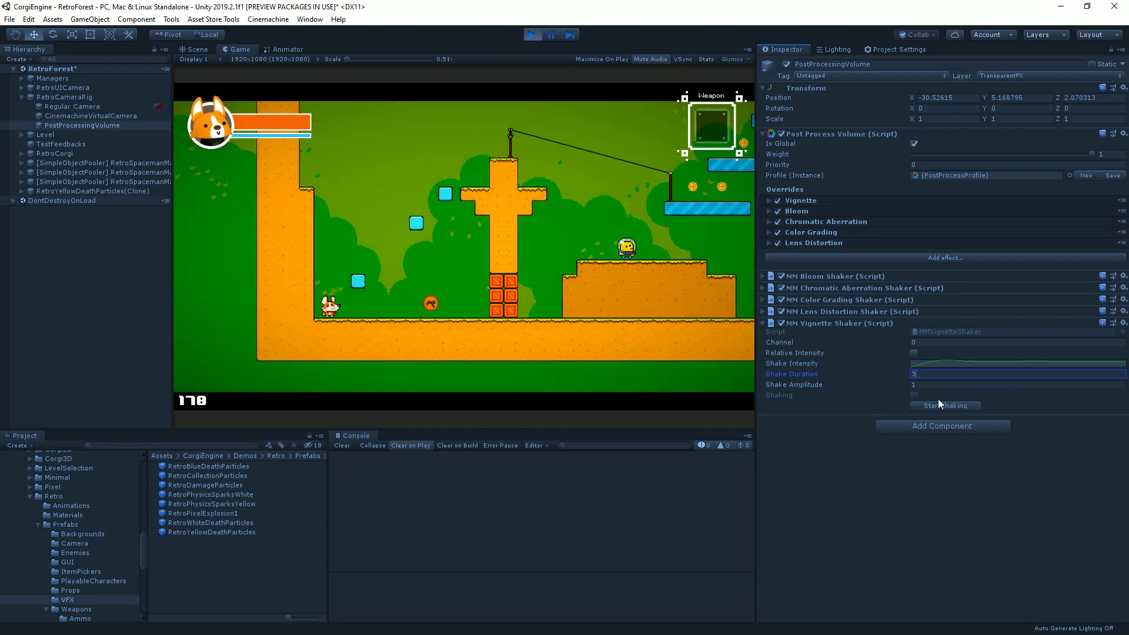
pyautogui.click(940, 405)
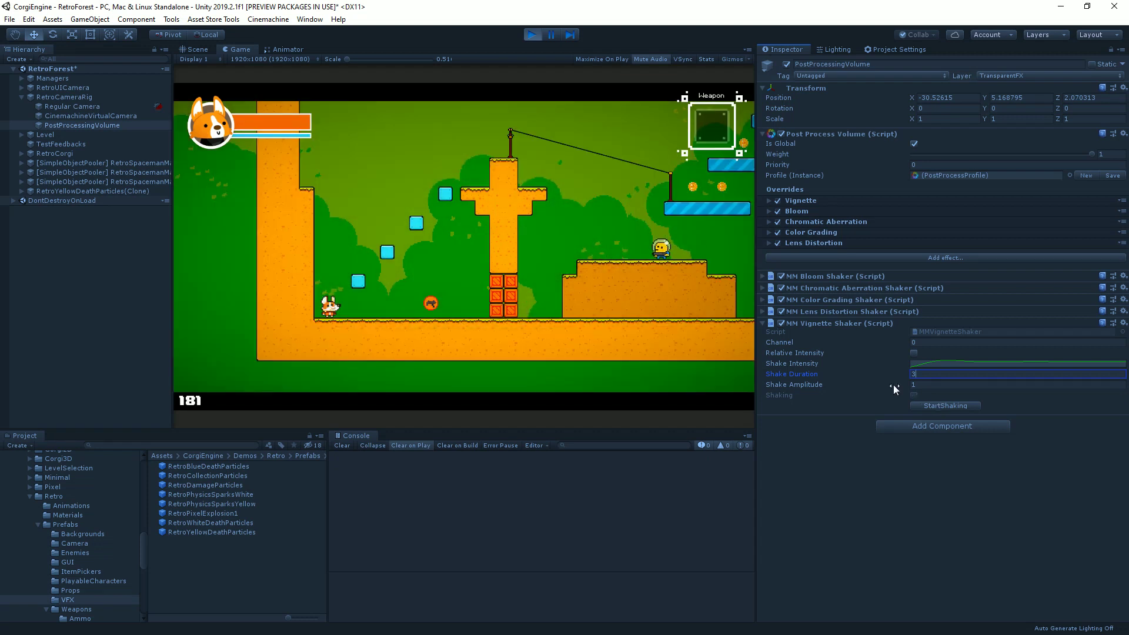
pyautogui.click(533, 35)
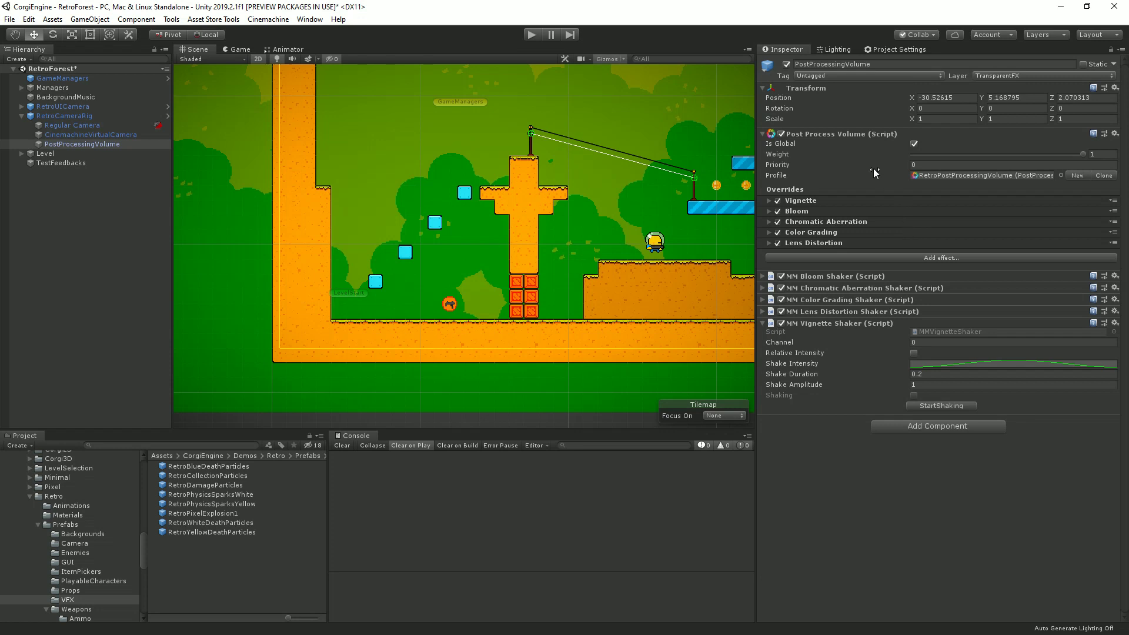
pyautogui.click(848, 324)
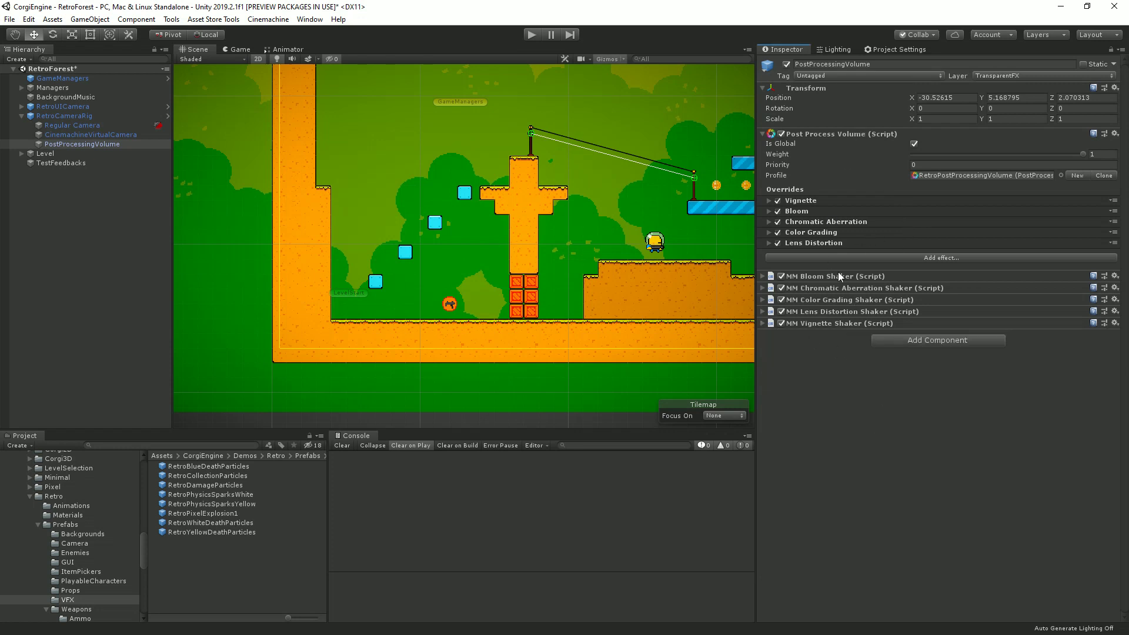
# Step: Replace the Vignette feedback on TestFeedbacks with a PostProcess Lens Distortion feedback
pyautogui.click(87, 163)
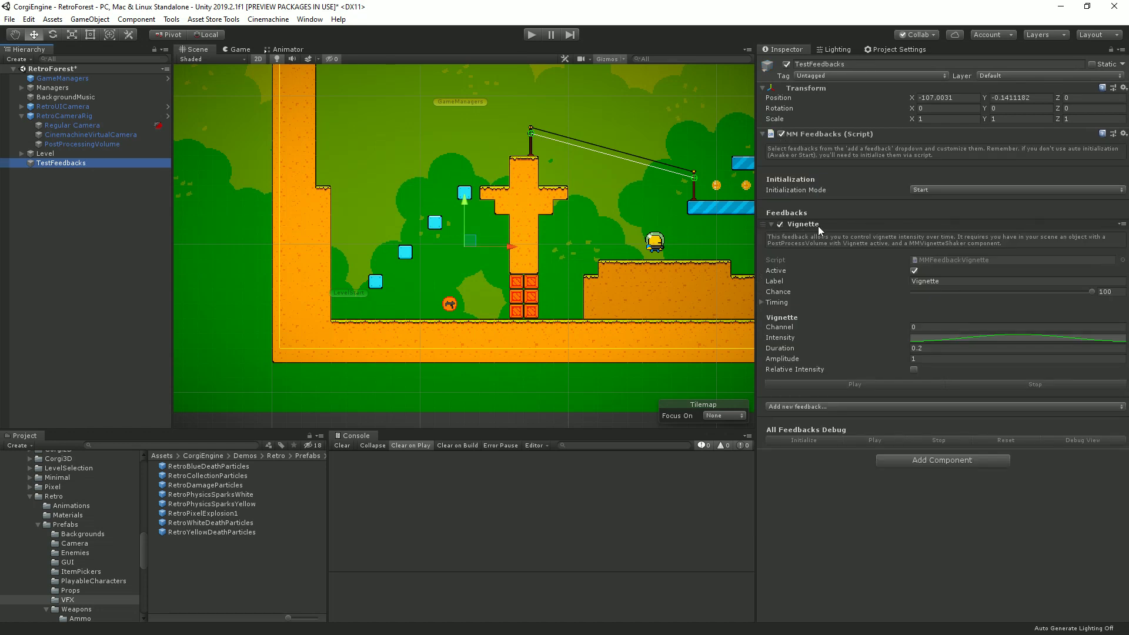
pyautogui.click(1066, 241)
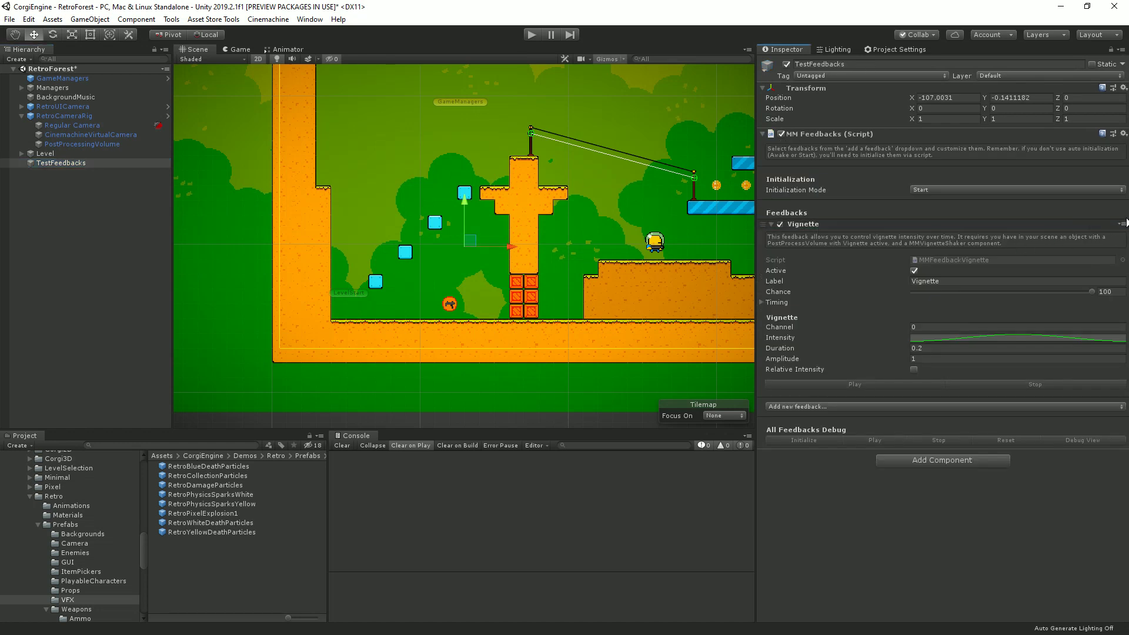
pyautogui.click(1123, 224)
pyautogui.click(1059, 251)
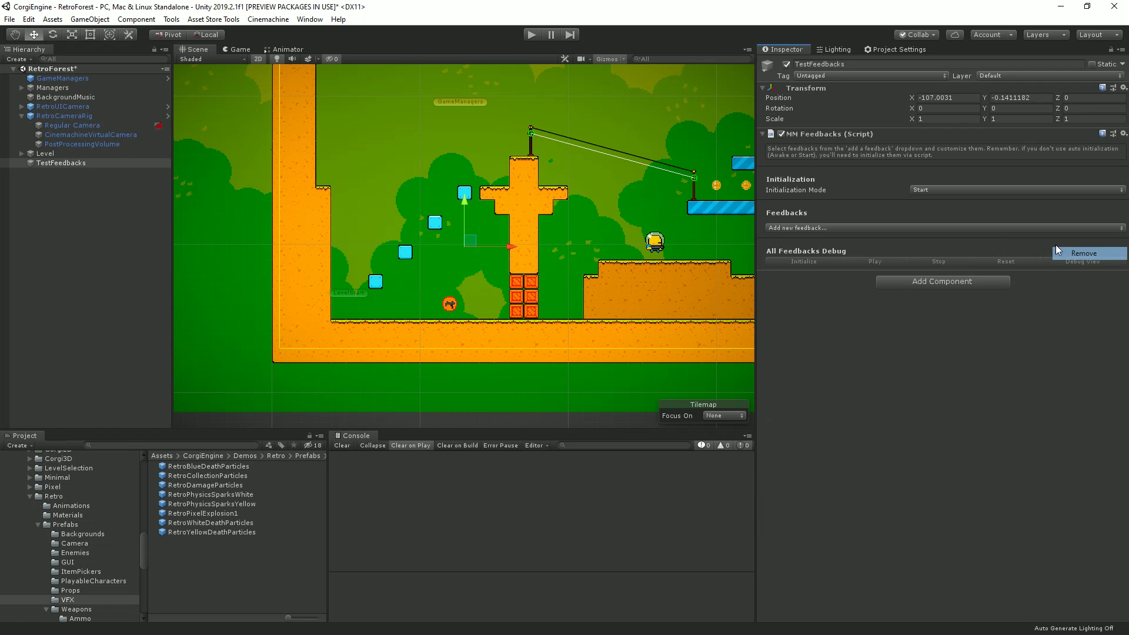
pyautogui.click(870, 227)
pyautogui.moveTo(823, 280)
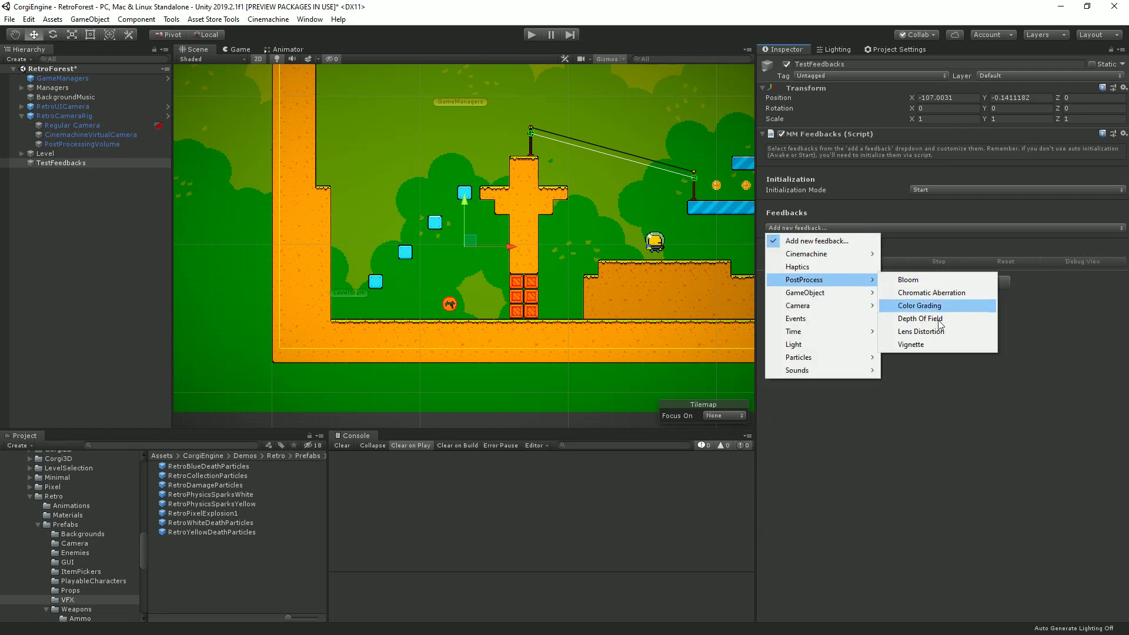
pyautogui.click(939, 338)
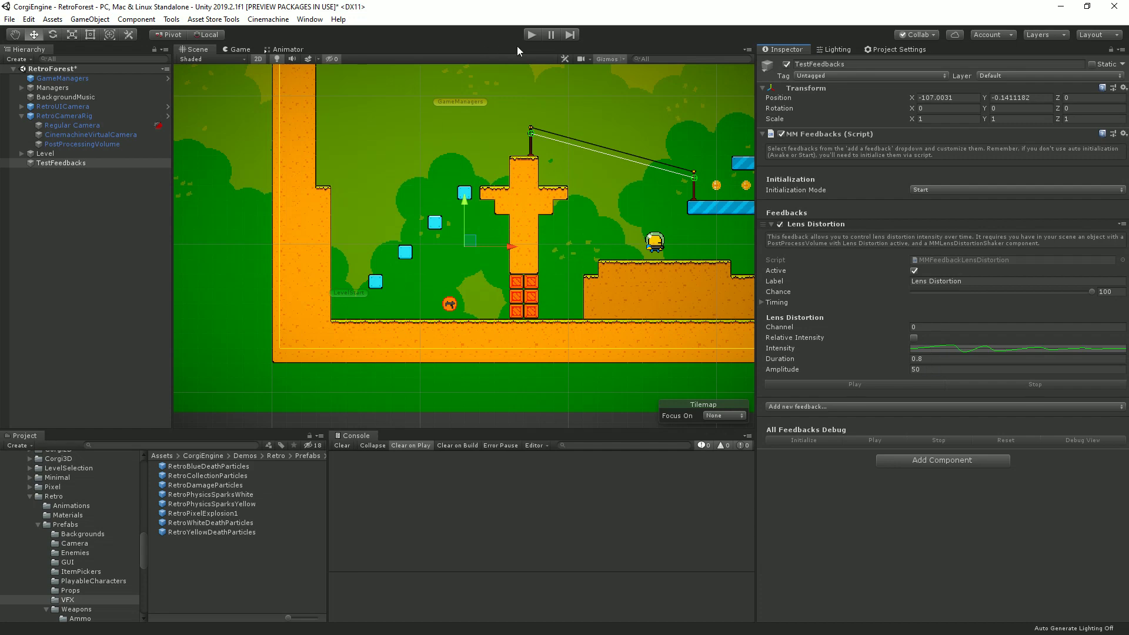
# Step: Run the game, play the Lens Distortion feedback to preview it, and expand its Timing settings
pyautogui.click(532, 35)
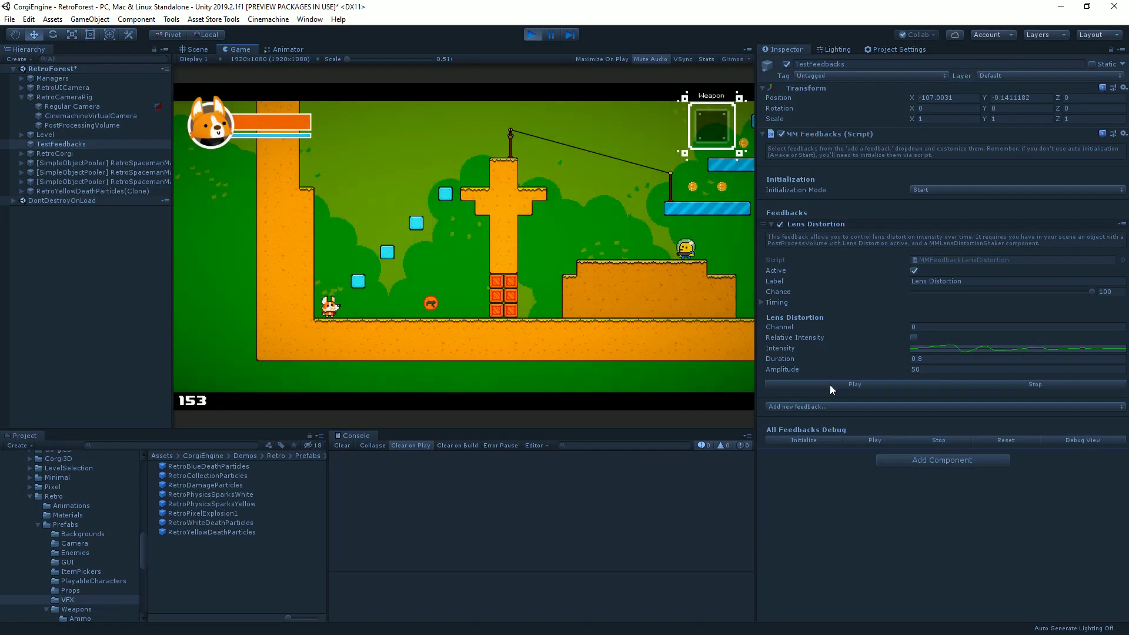
pyautogui.click(831, 384)
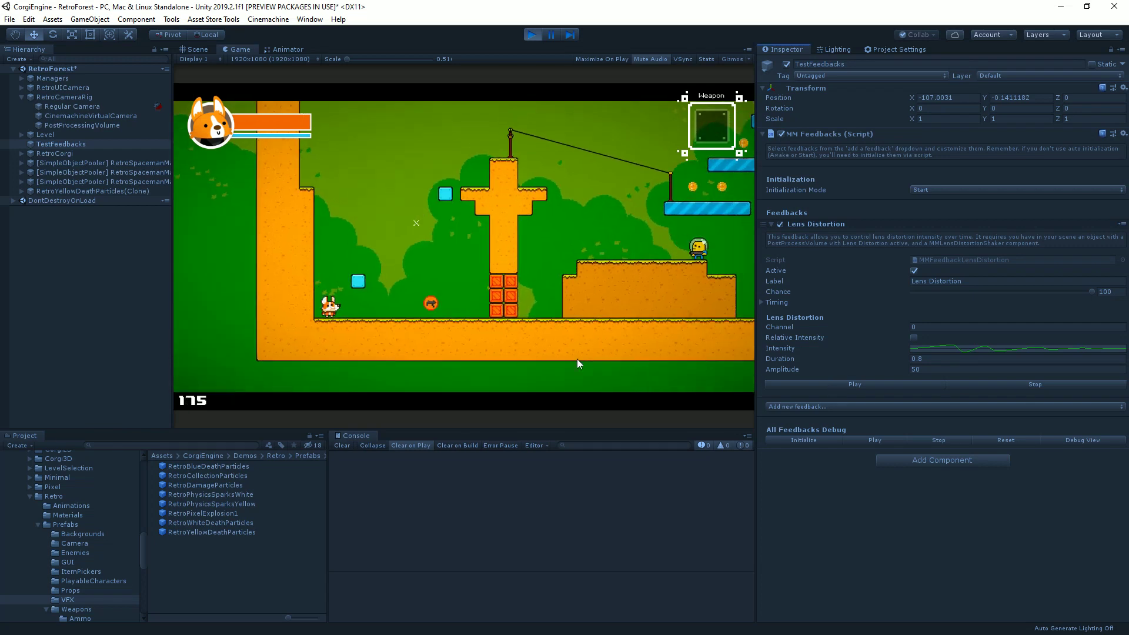
pyautogui.click(852, 384)
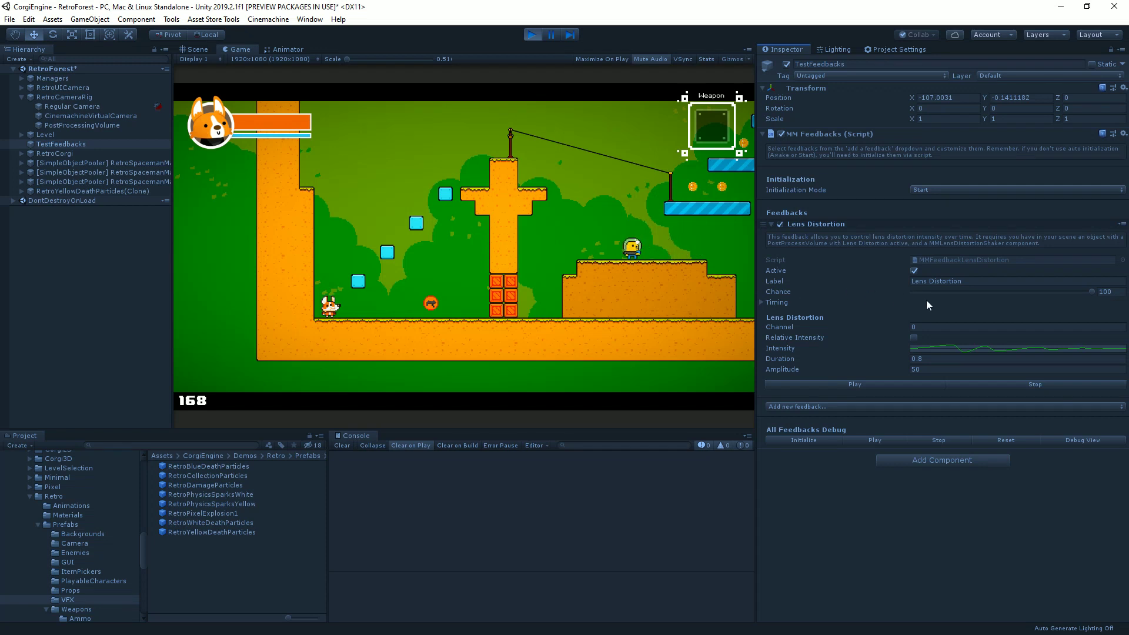
pyautogui.click(777, 302)
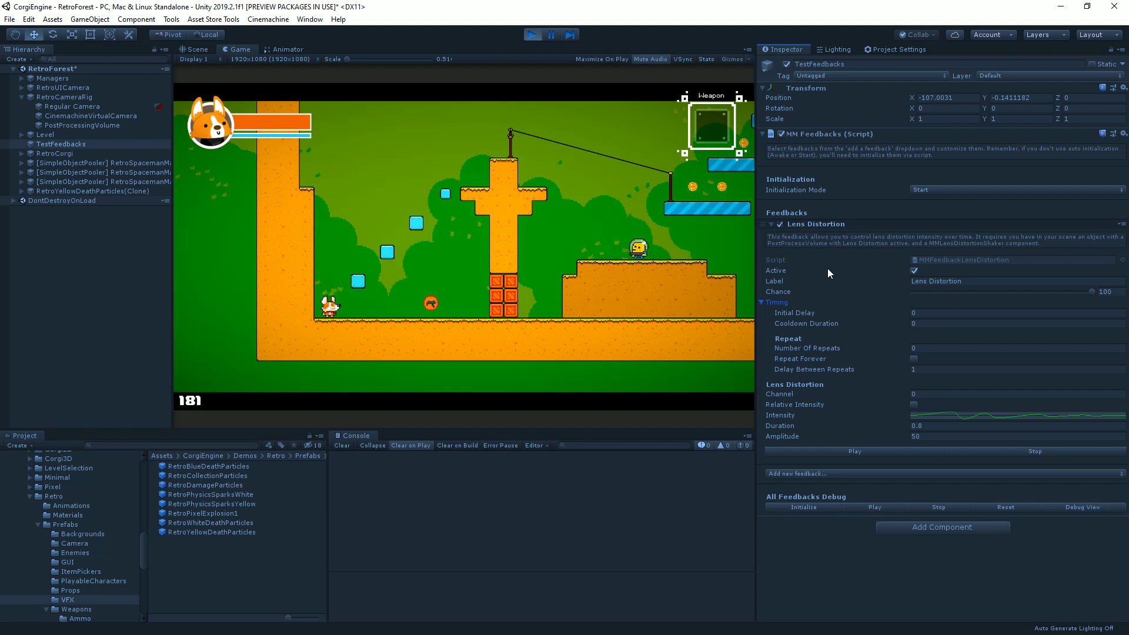
# Step: Change the Lens Distortion feedback's label to Ripple, and collapse and expand it to check its header
pyautogui.click(978, 282)
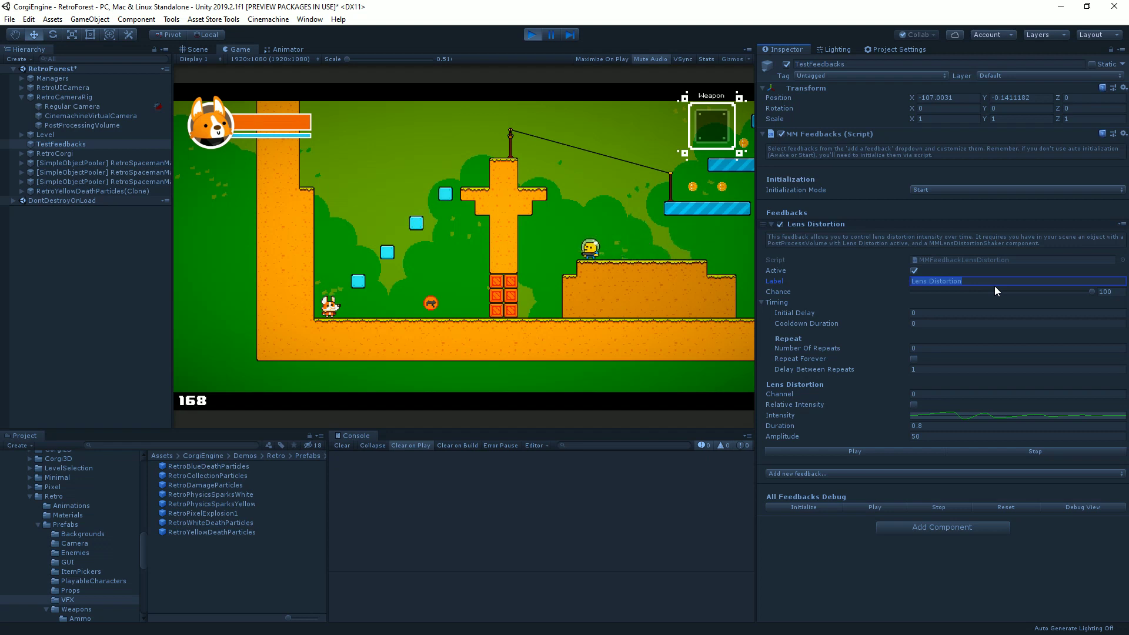
pyautogui.write('Ripple')
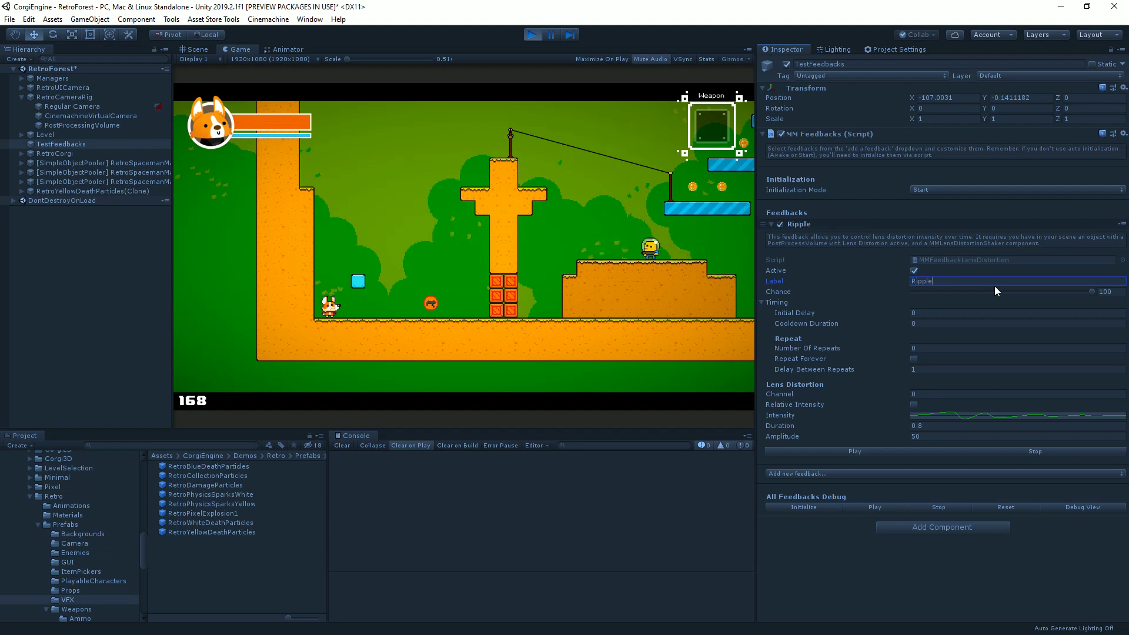
pyautogui.click(816, 222)
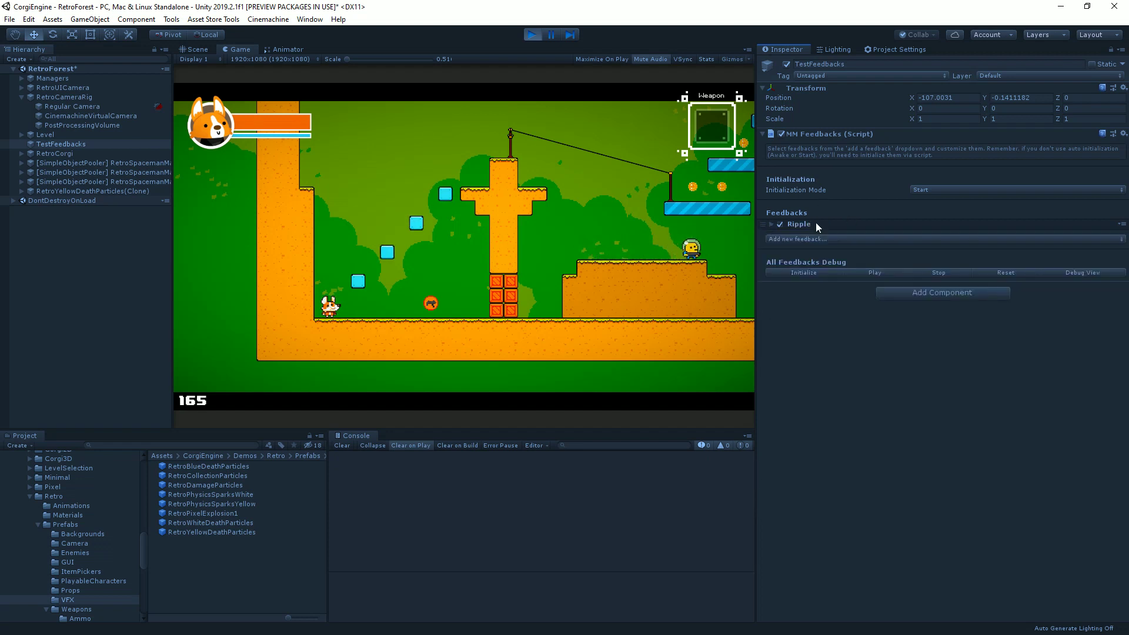
pyautogui.click(813, 224)
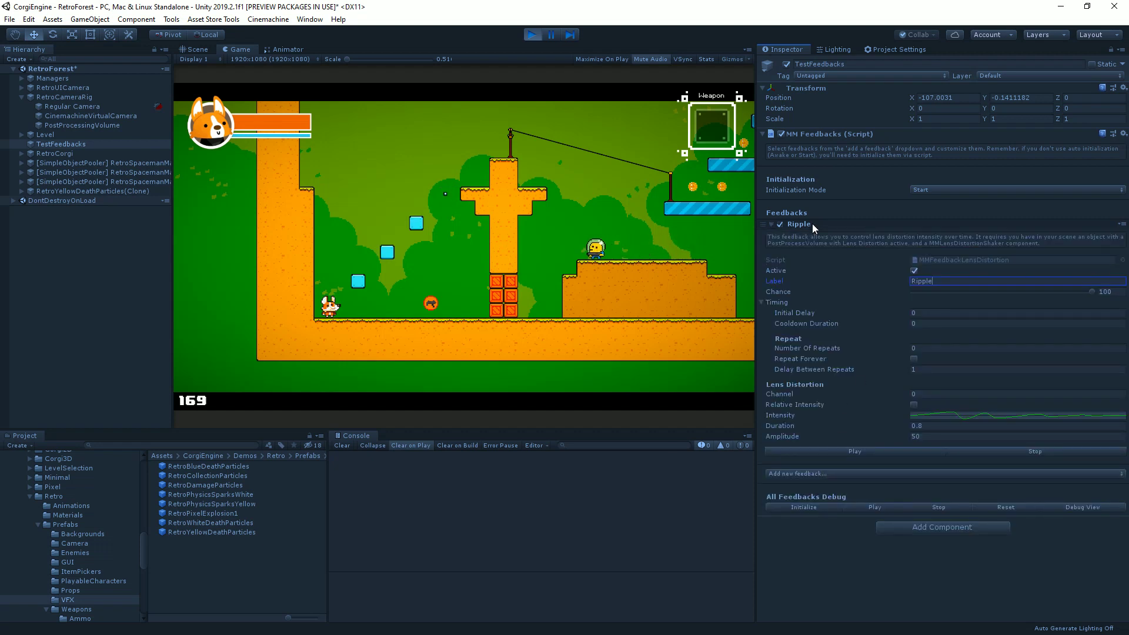
pyautogui.click(813, 224)
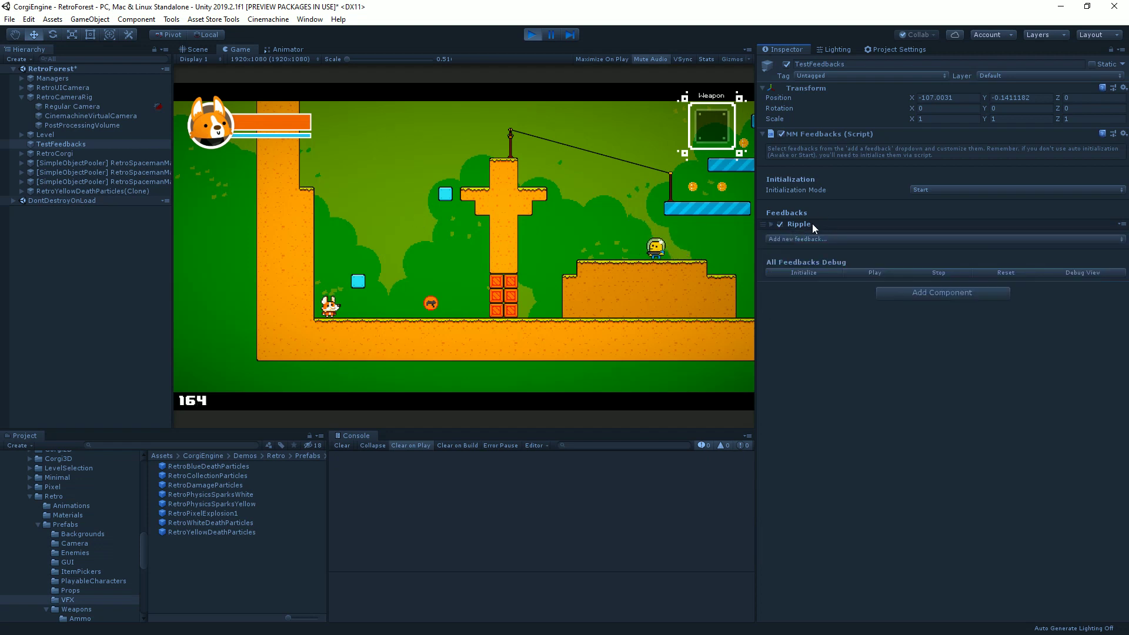
pyautogui.click(817, 223)
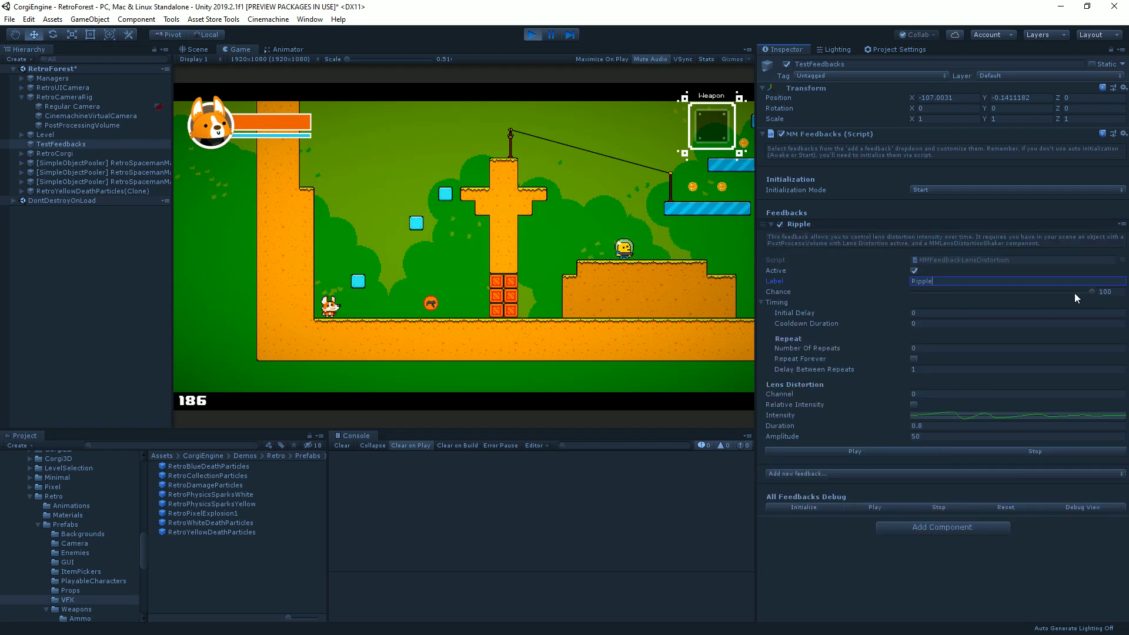
# Step: Lower the Ripple feedback's Chance to about 16.1 and play it repeatedly to test the reduced probability
pyautogui.moveTo(1088, 291); pyautogui.dragTo(943, 300)
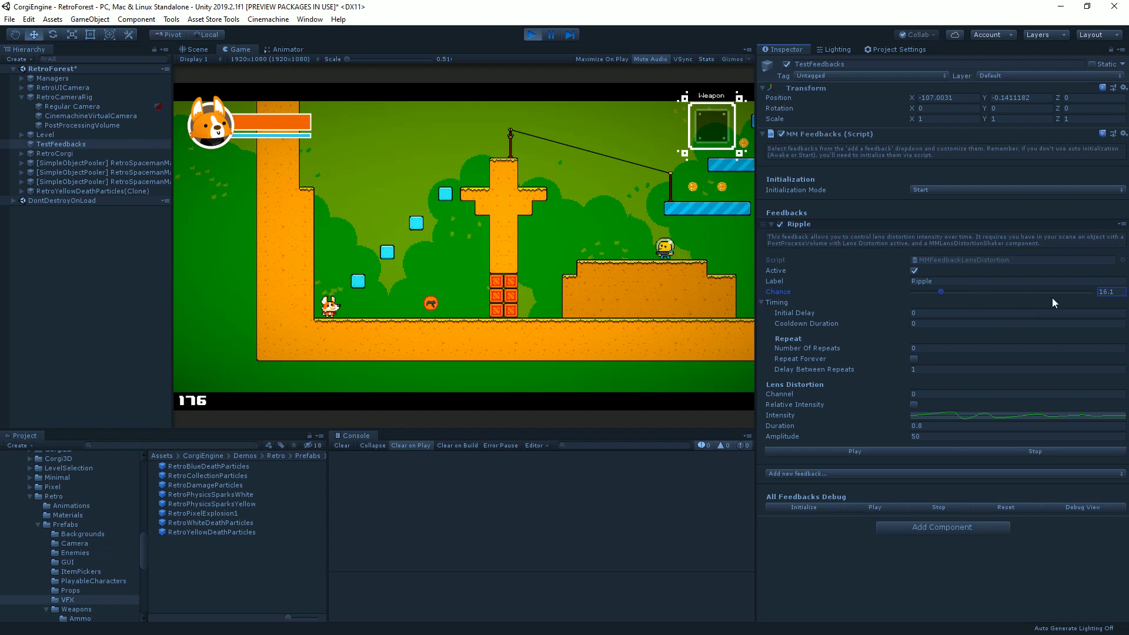
pyautogui.click(848, 450)
pyautogui.click(850, 451)
pyautogui.click(850, 453)
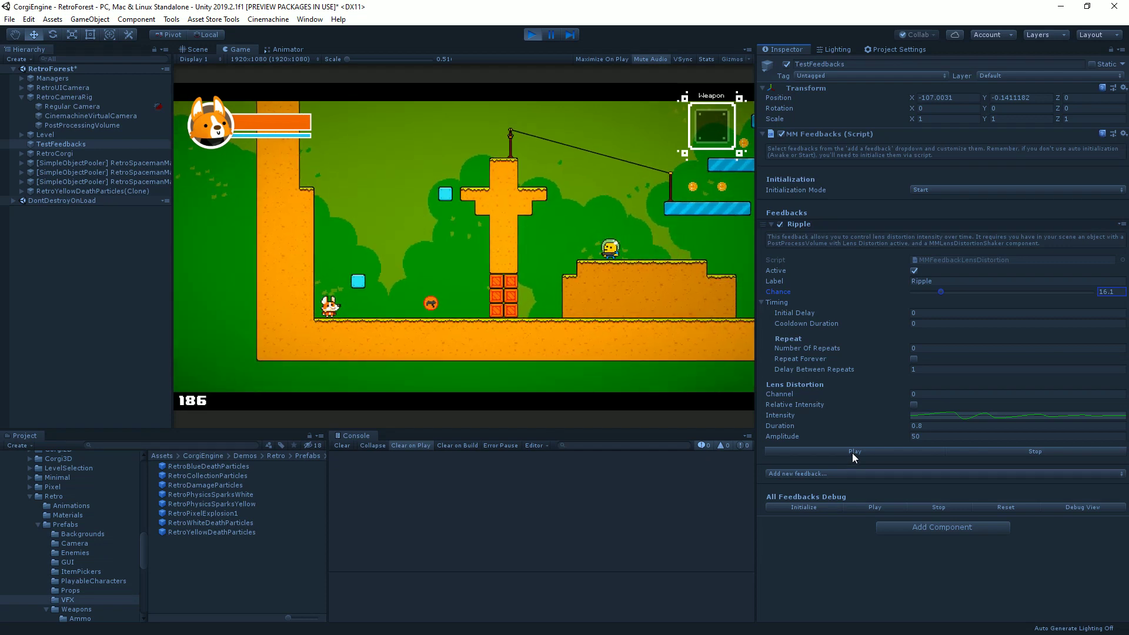
pyautogui.click(852, 453)
pyautogui.click(853, 453)
pyautogui.click(852, 453)
pyautogui.click(852, 453)
pyautogui.click(852, 453)
pyautogui.click(853, 453)
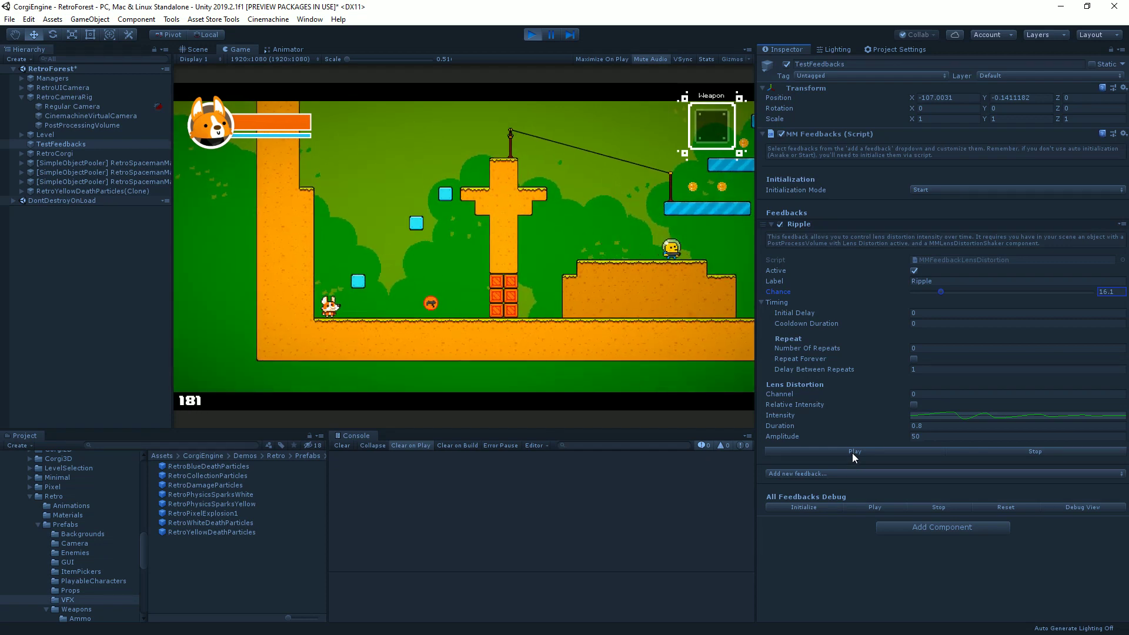